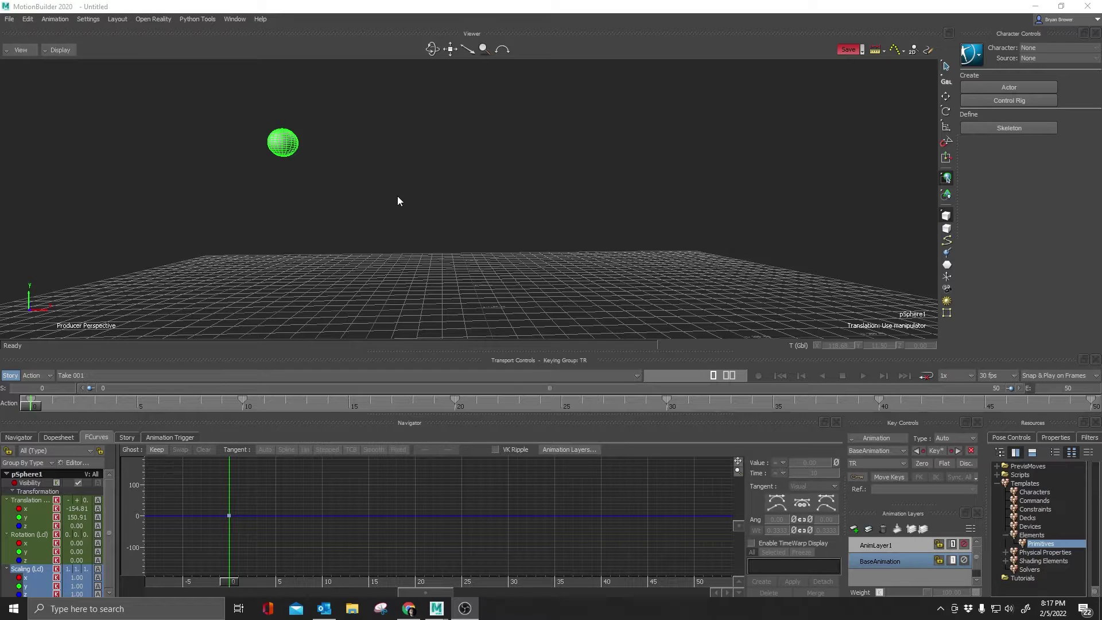
Step: Play back the sphere's bouncing animation and view its motion across the grid from several camera angles
click(410, 217)
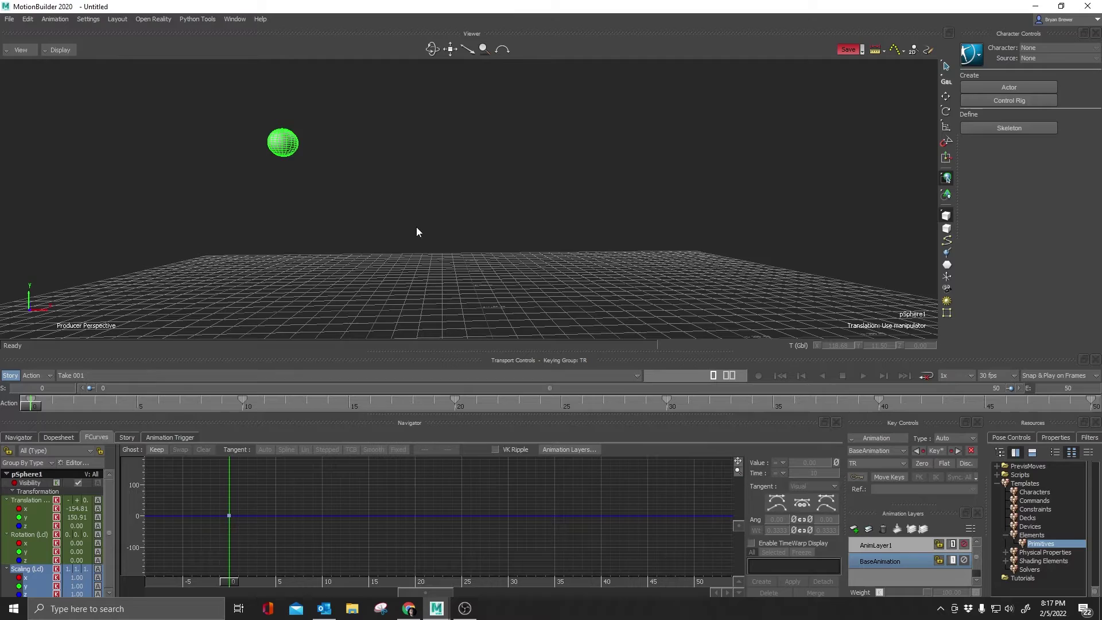
ctrl+shift+drag(415, 226, 410, 215)
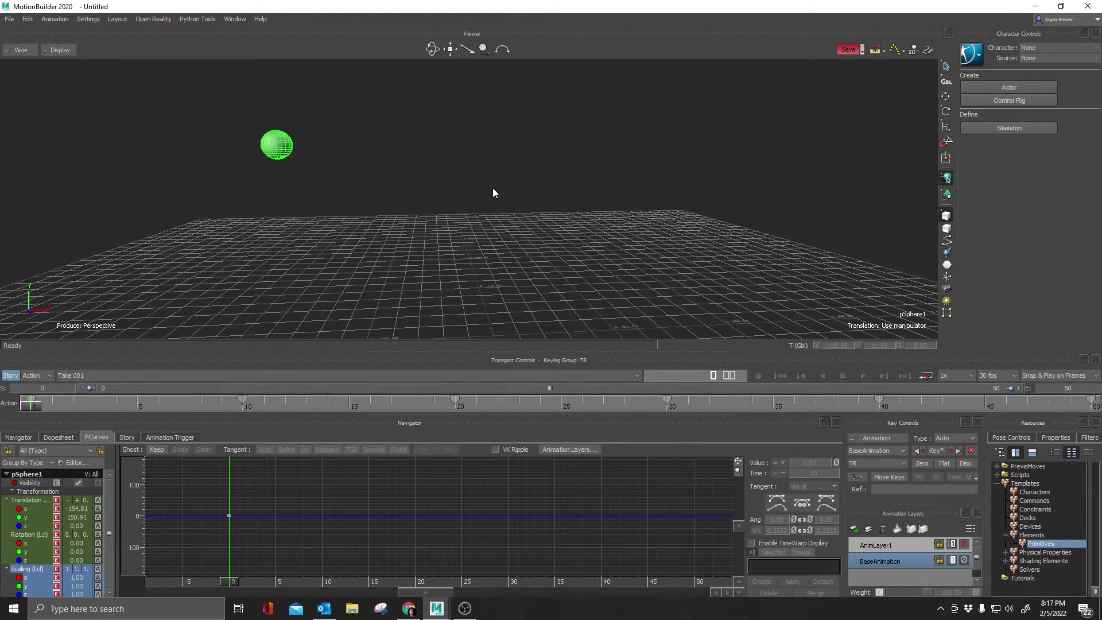
ctrl+shift+drag(494, 195, 426, 201)
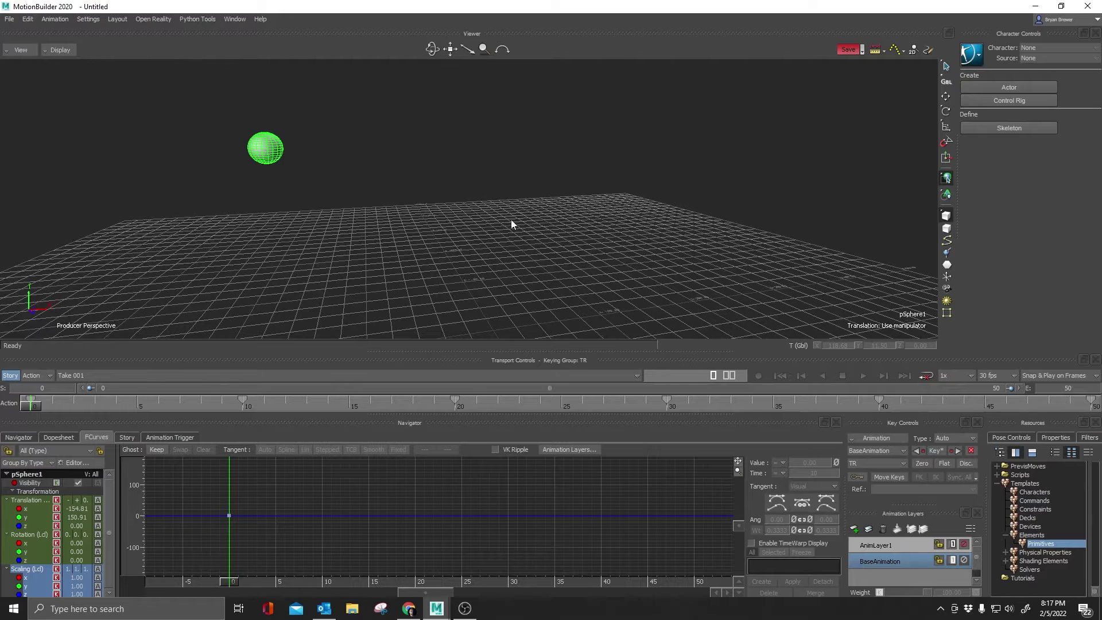
ctrl+shift+drag(513, 224, 497, 212)
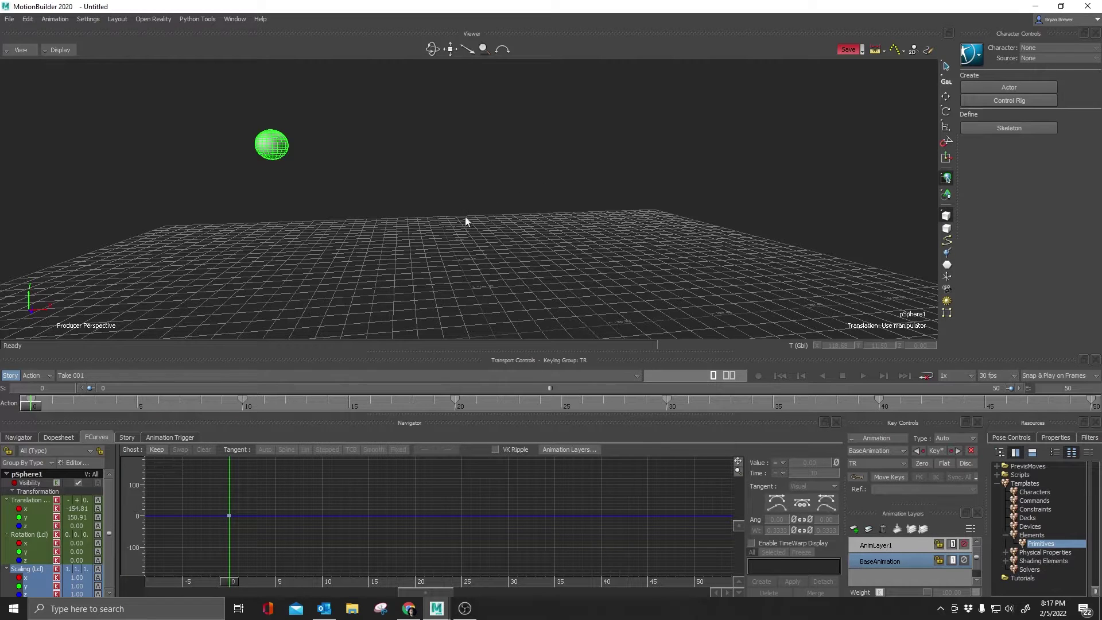
ctrl+drag(470, 244, 519, 239)
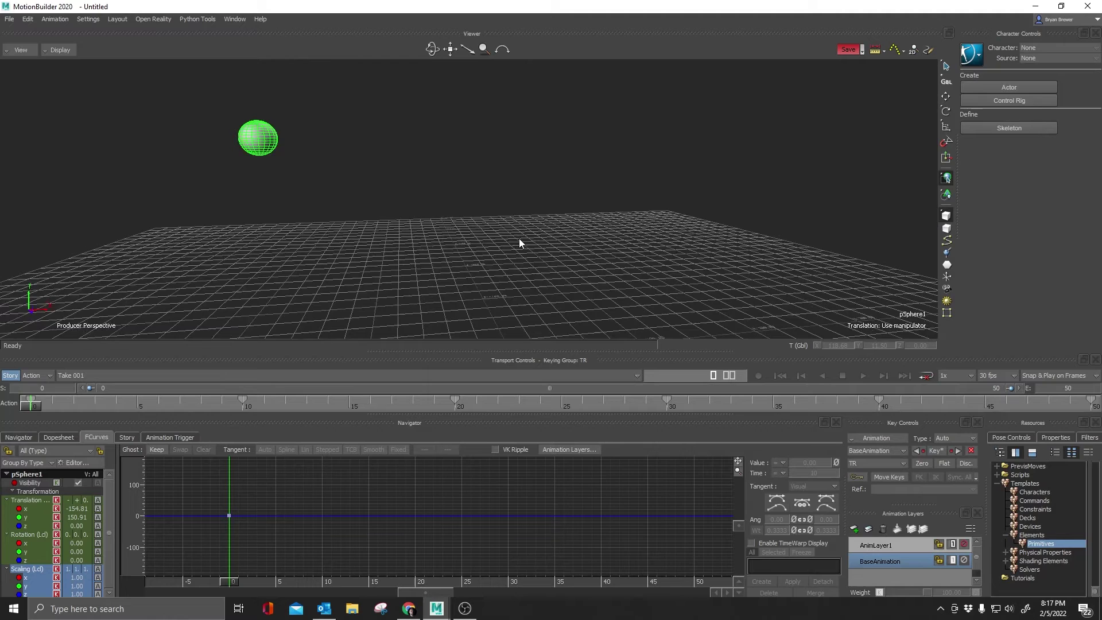
ctrl+shift+drag(810, 138, 701, 157)
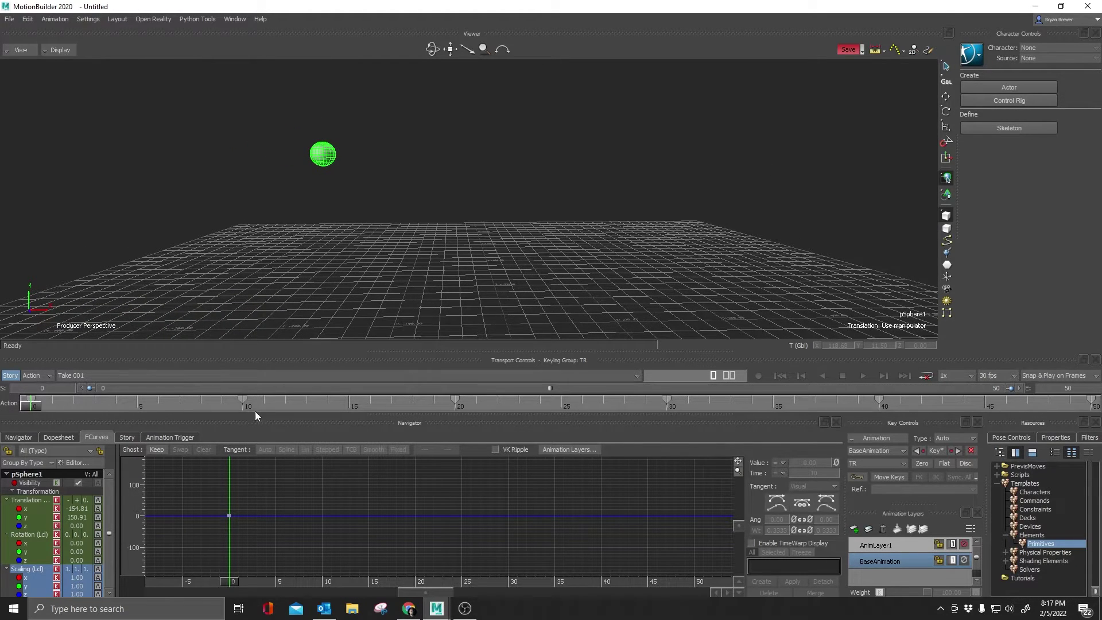
key(space)
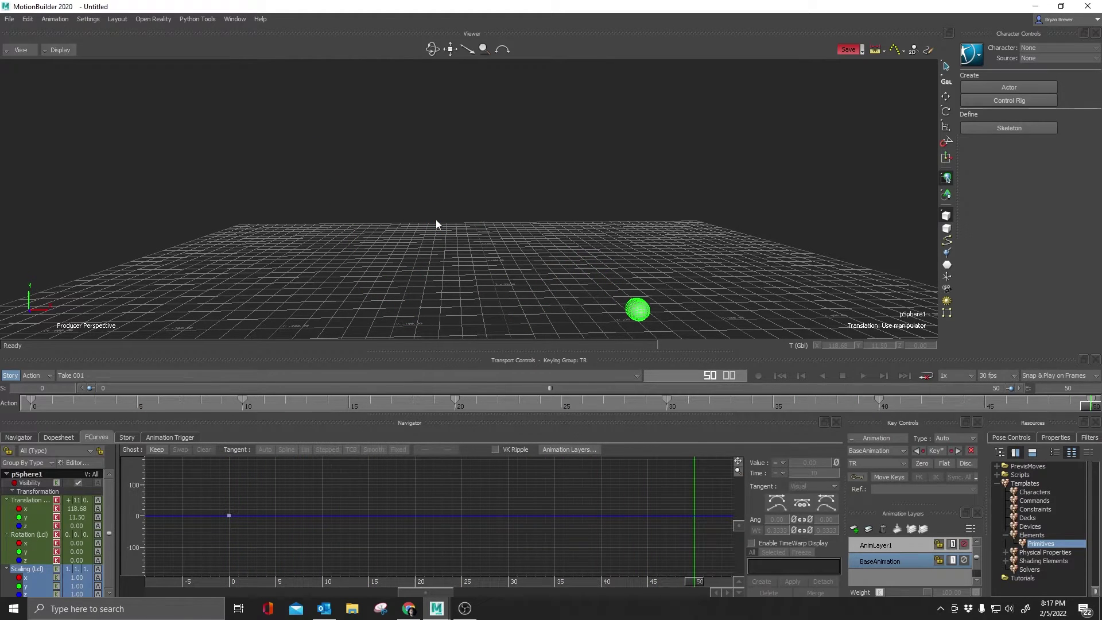
key(space)
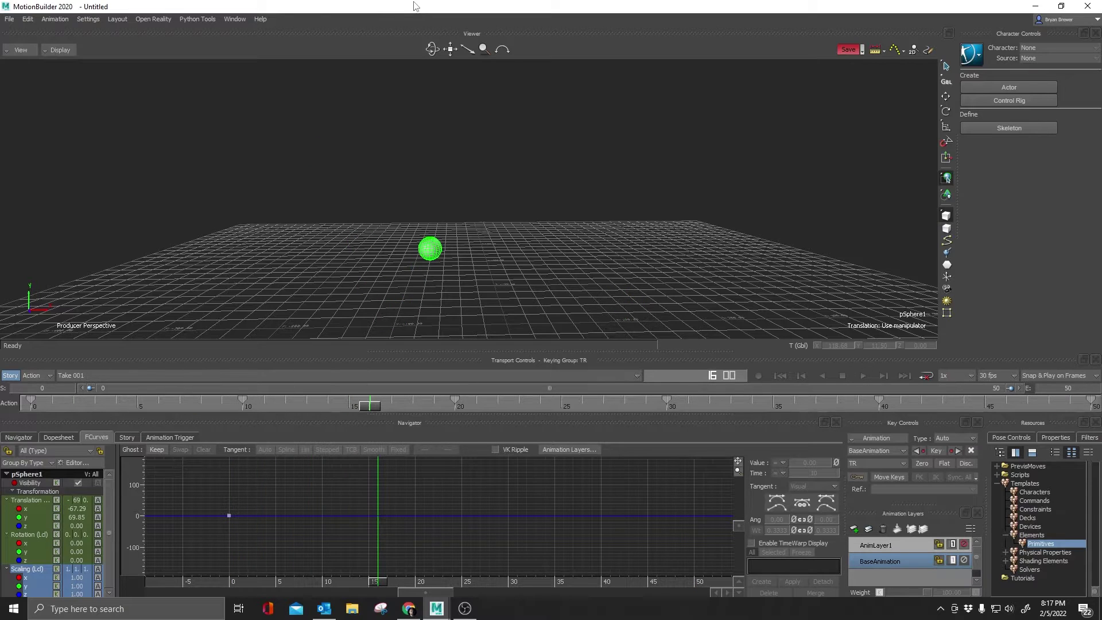
key(space)
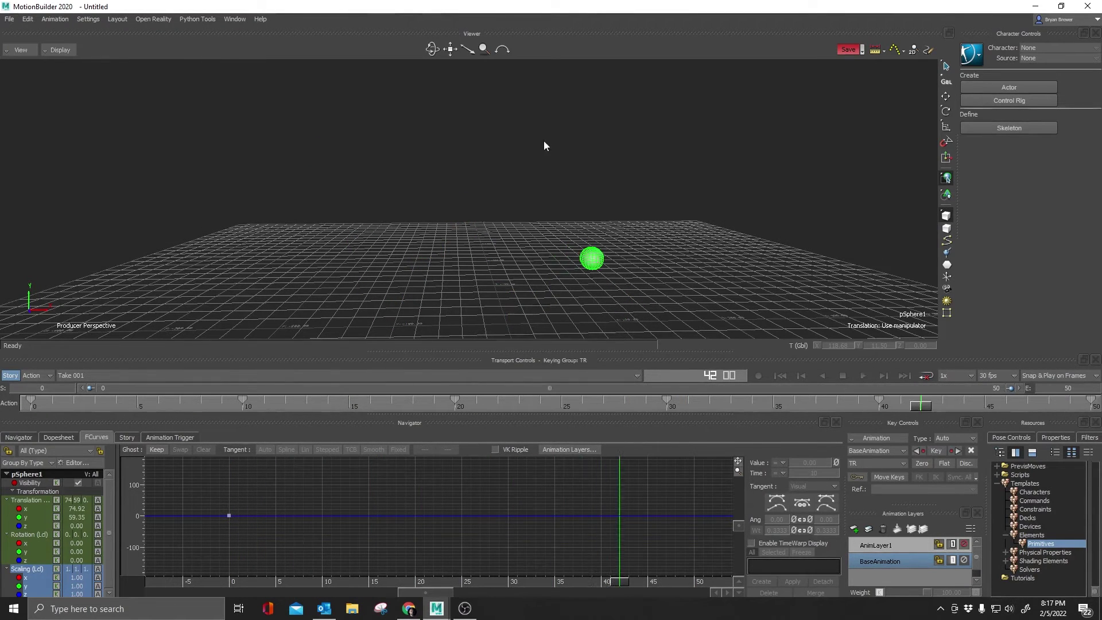
Step: Display the sphere's motion trajectory and pin it with Set on Selection, leaving the sphere deselected
click(905, 50)
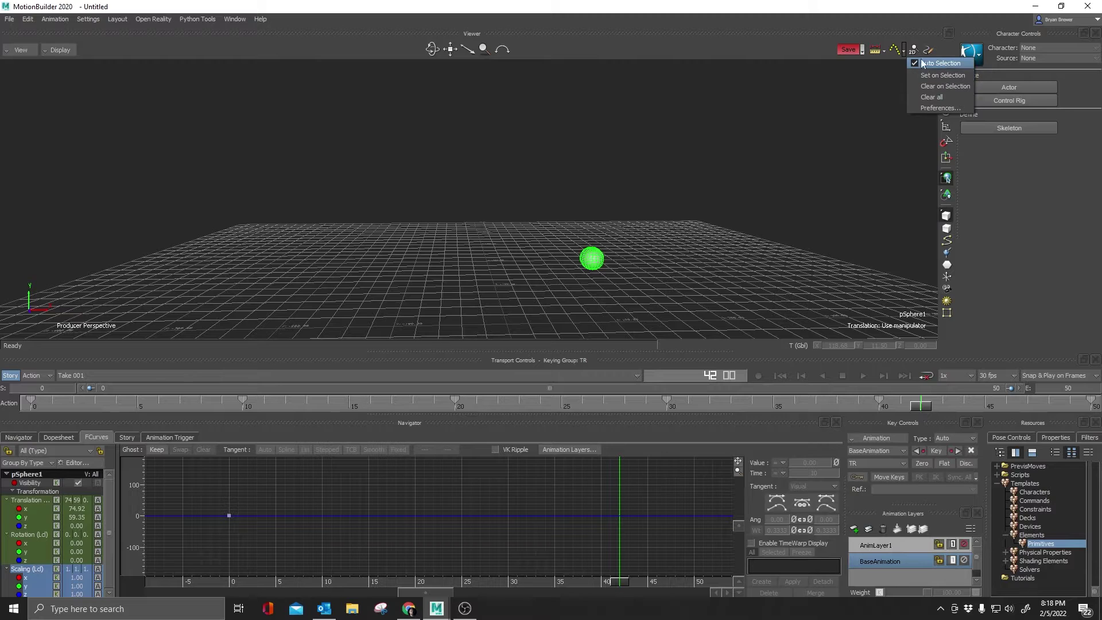
click(895, 49)
click(904, 51)
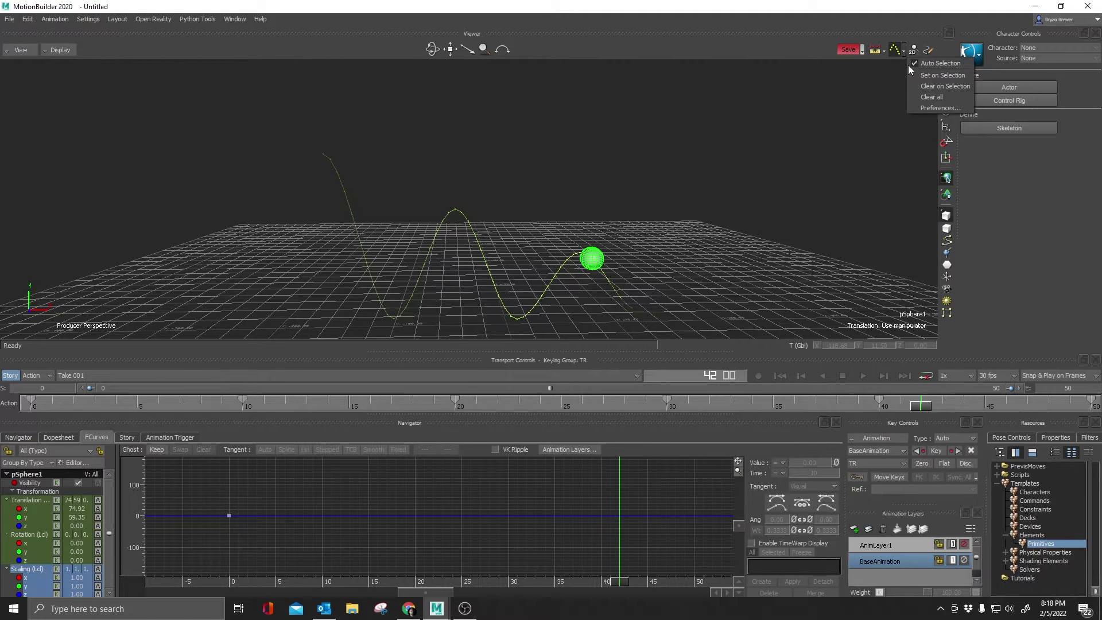
click(926, 76)
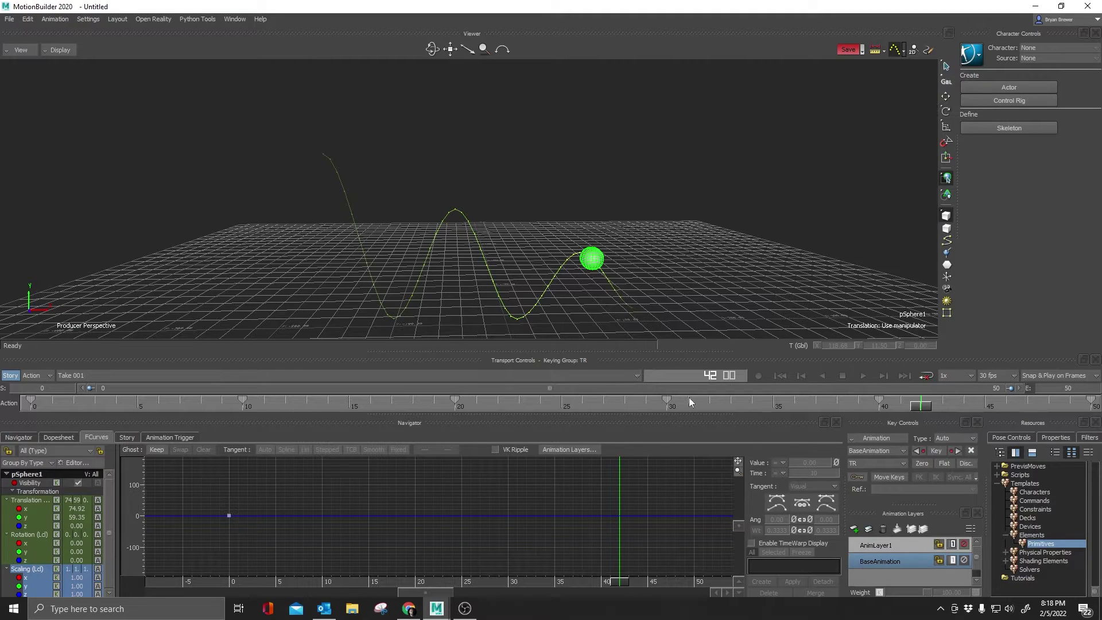
click(684, 284)
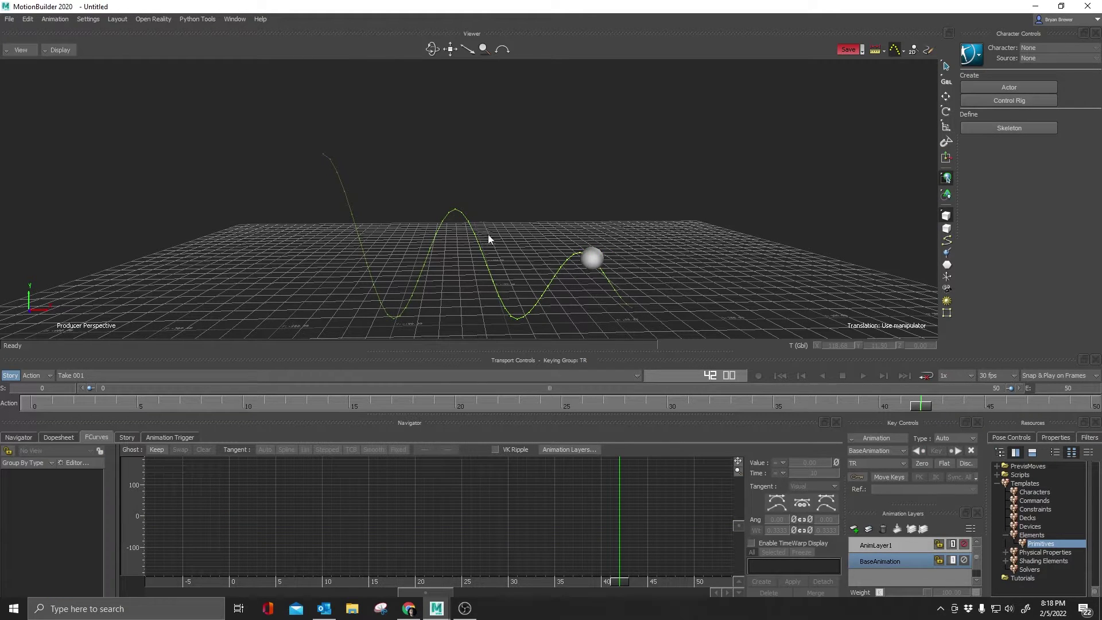
Step: Scrub the timeline back and forth, ending at frame 24, to examine how the sphere follows its trajectory
drag(921, 407, 193, 340)
scroll(591, 253, up, 2)
alt+middle_drag(590, 255, 604, 234)
alt+drag(604, 232, 554, 195)
alt+middle_drag(552, 184, 546, 206)
alt+drag(546, 206, 524, 185)
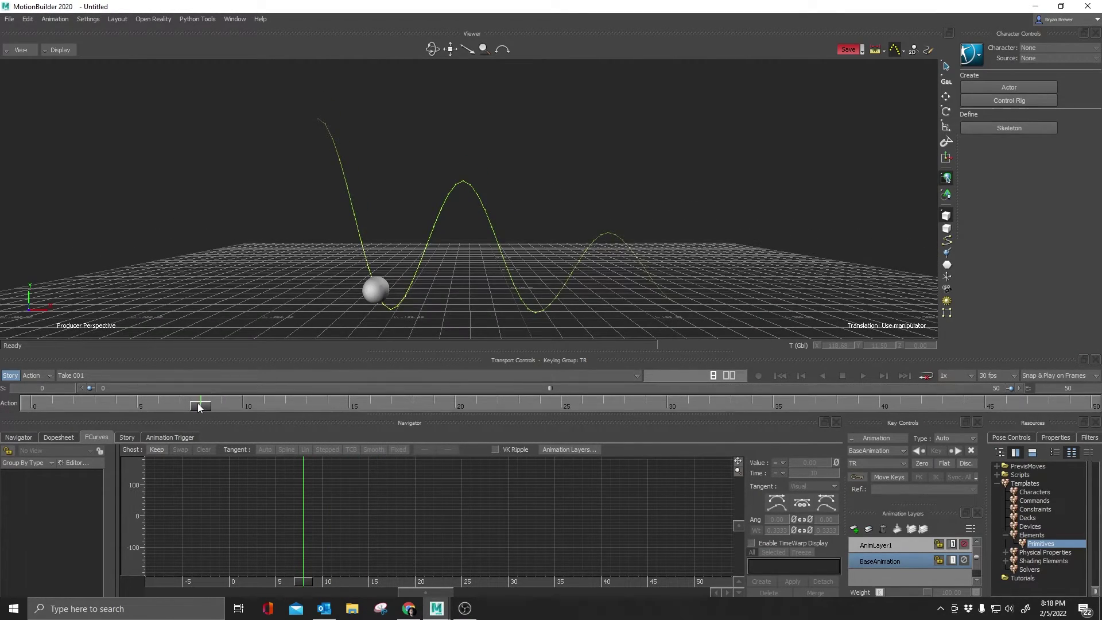
drag(200, 406, 539, 407)
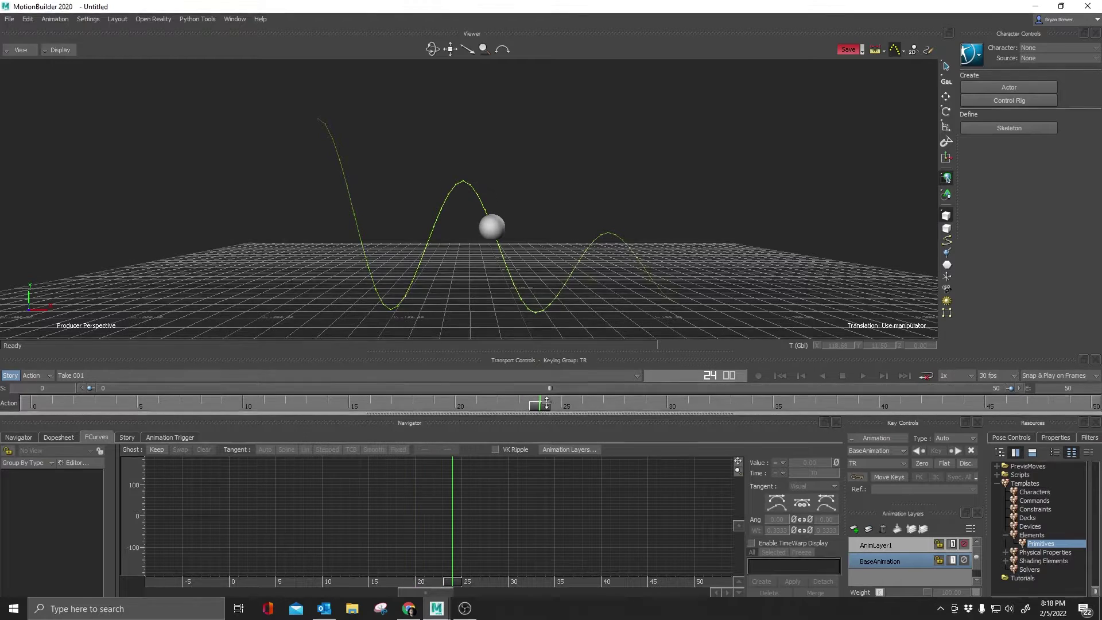
Step: Switch to Vertex selection mode and select the sphere's trajectory to expose its keys
click(949, 216)
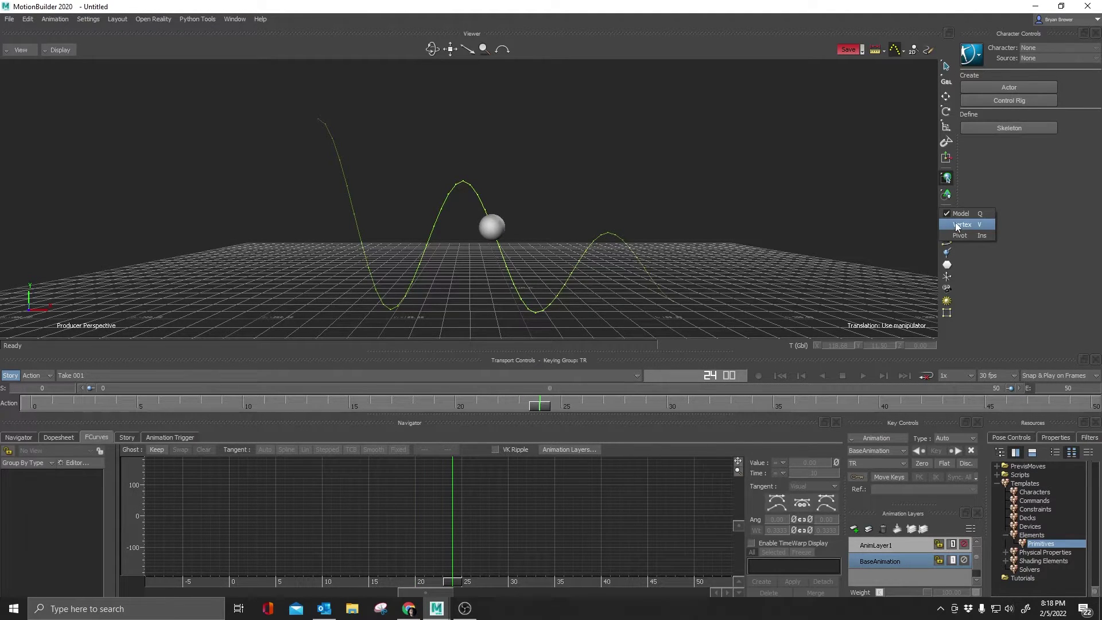
click(958, 225)
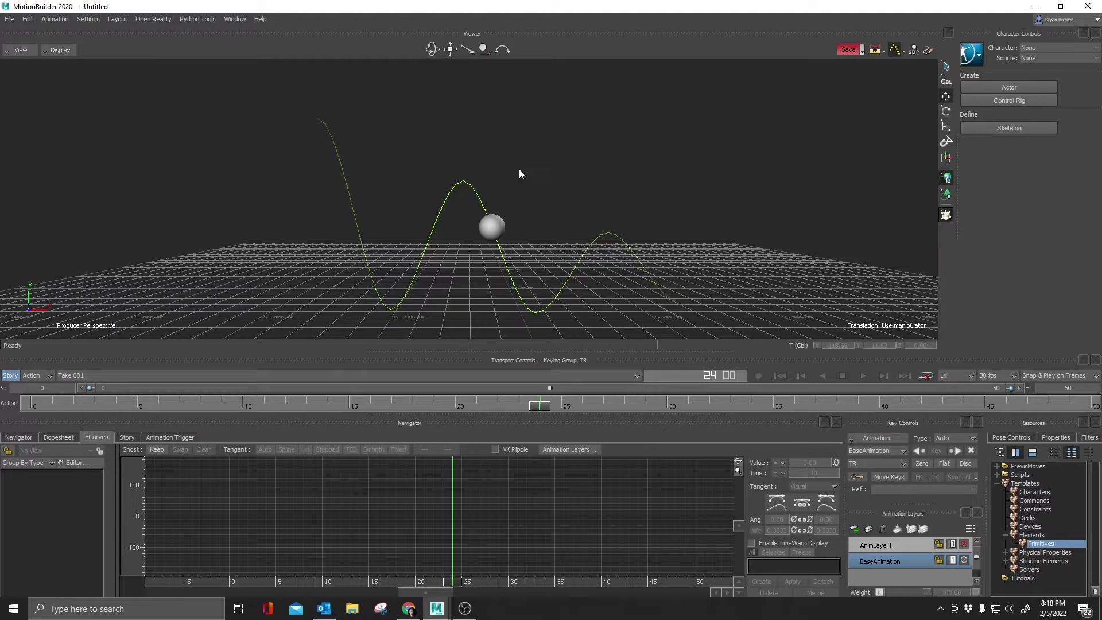
click(473, 183)
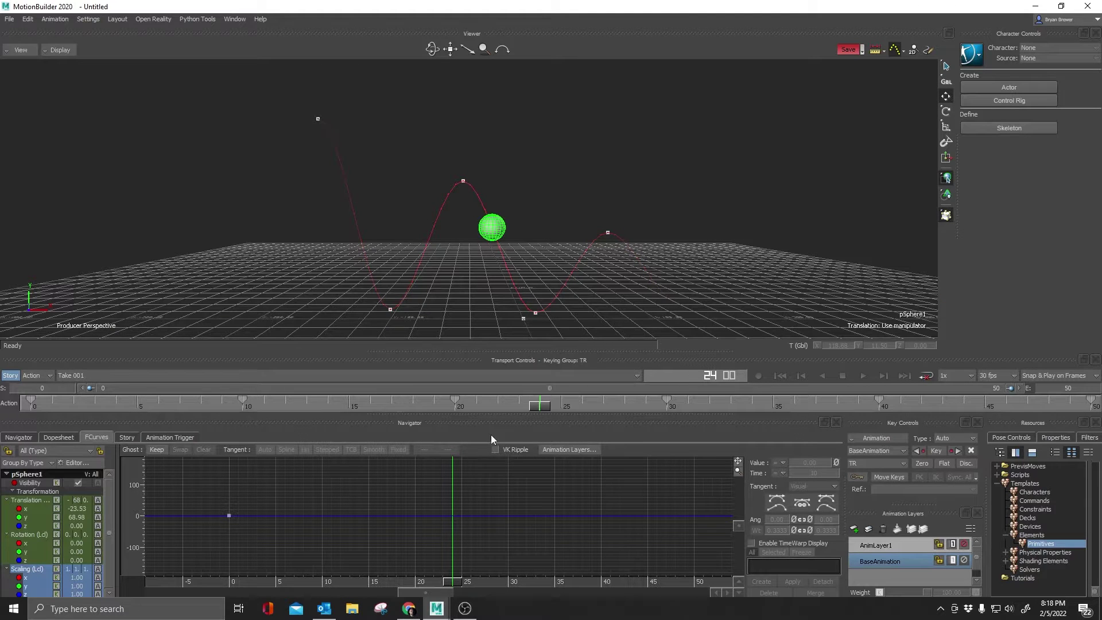
ctrl+shift+drag(484, 287, 505, 260)
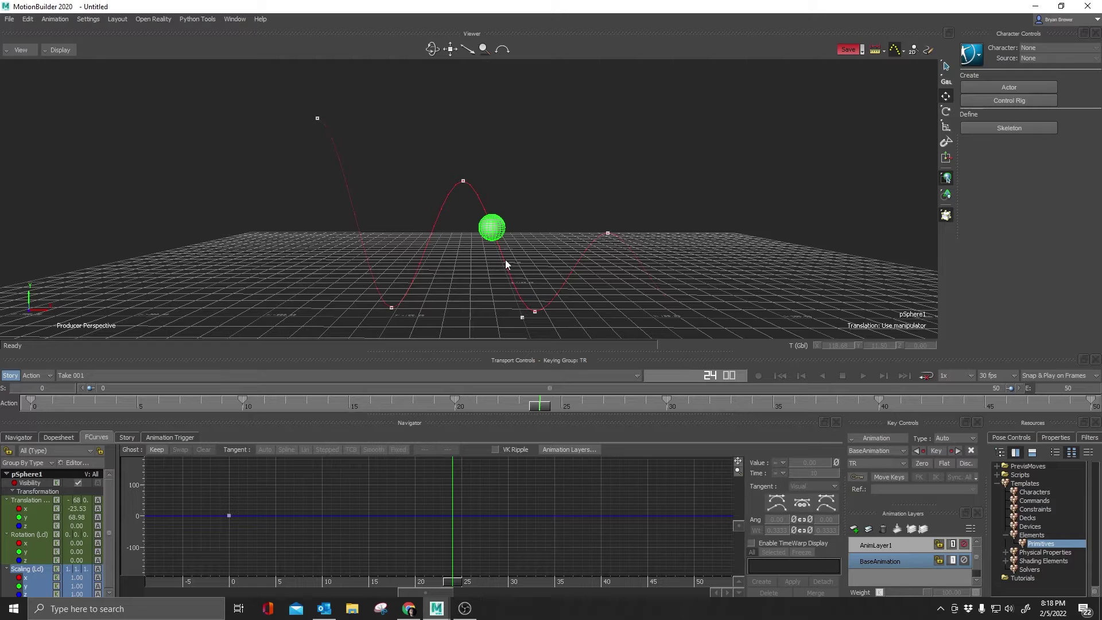
Step: Show the sphere's Translation and Rotation curves and lower the trajectory key at frame 20 to about Y 79.43
click(22, 506)
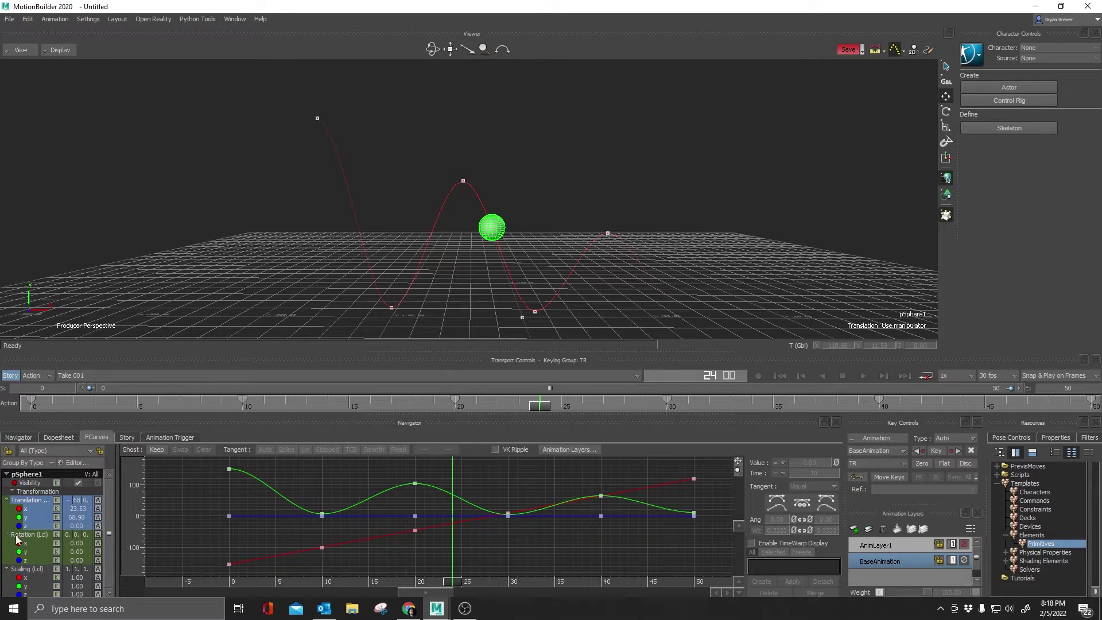
ctrl+click(21, 537)
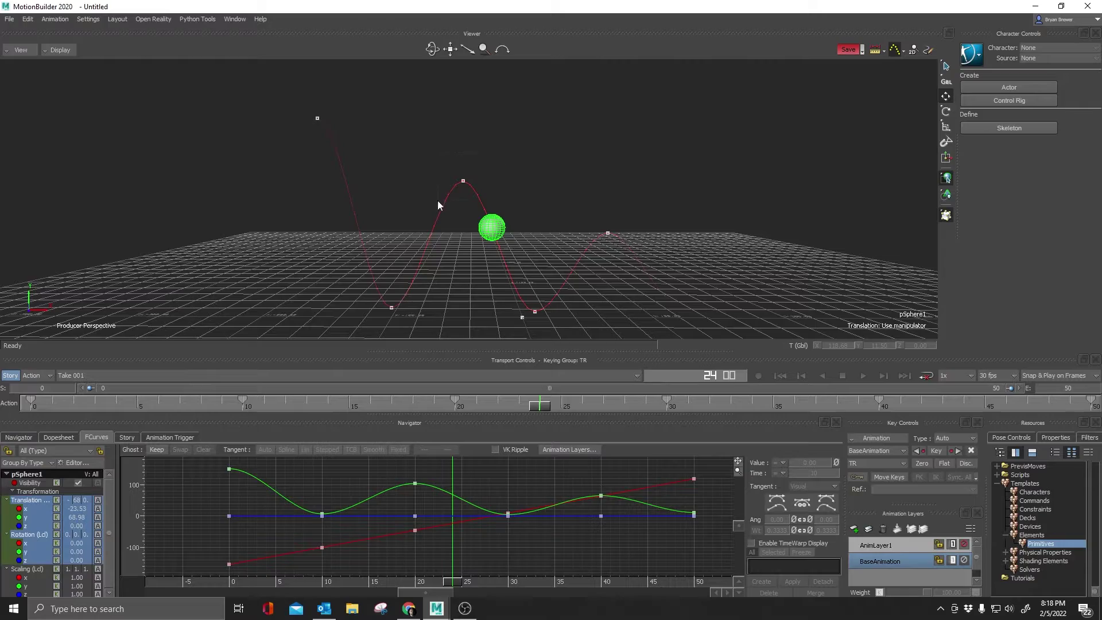
click(463, 180)
drag(463, 128, 523, 210)
mouse_move(564, 215)
alt+middle_down()
mouse_move(555, 180)
mouse_move(594, 223)
mouse_move(546, 219)
alt+middle_up()
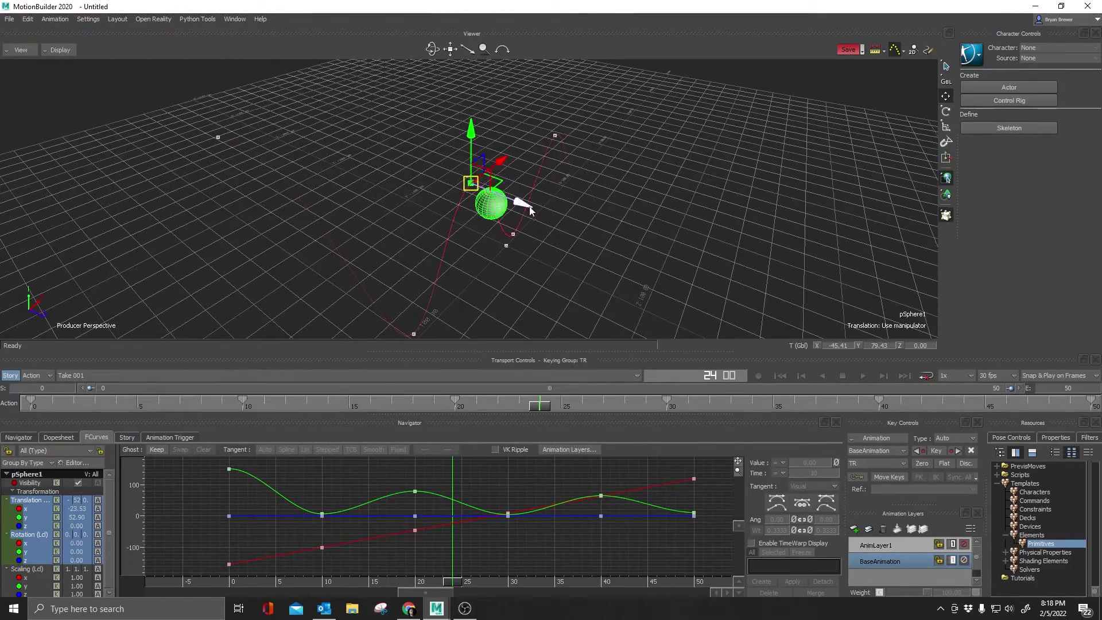
Step: Try moving the frame 20 trajectory key to about Z 28.92, and undo that move
drag(523, 204, 502, 221)
key(ctrl+z)
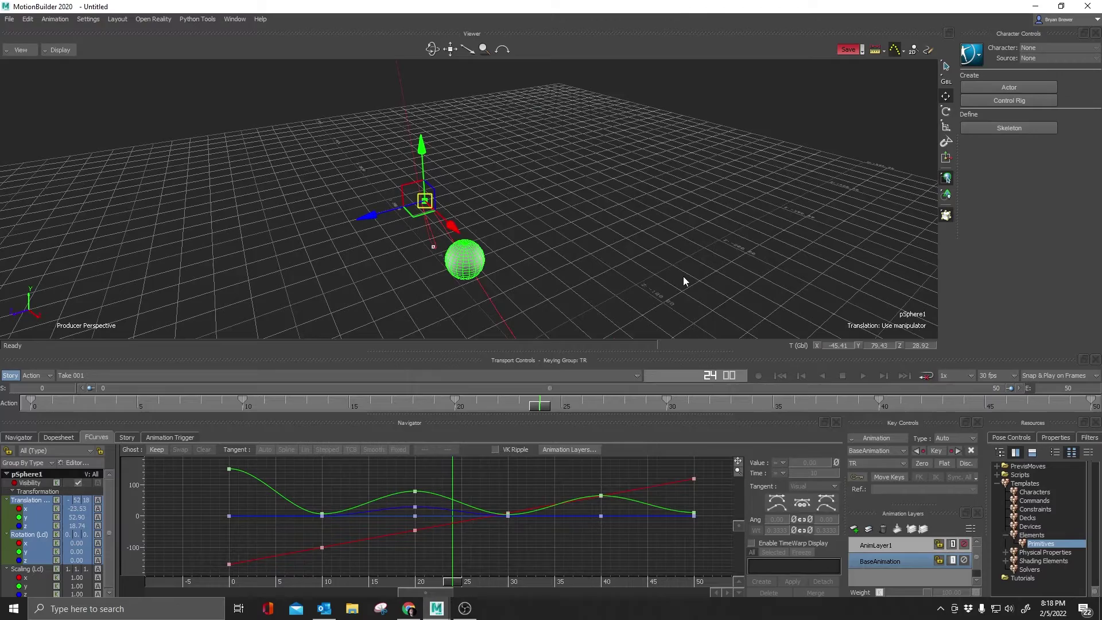
key(ctrl+z)
alt+drag(656, 267, 595, 262)
middle_drag(594, 260, 632, 233)
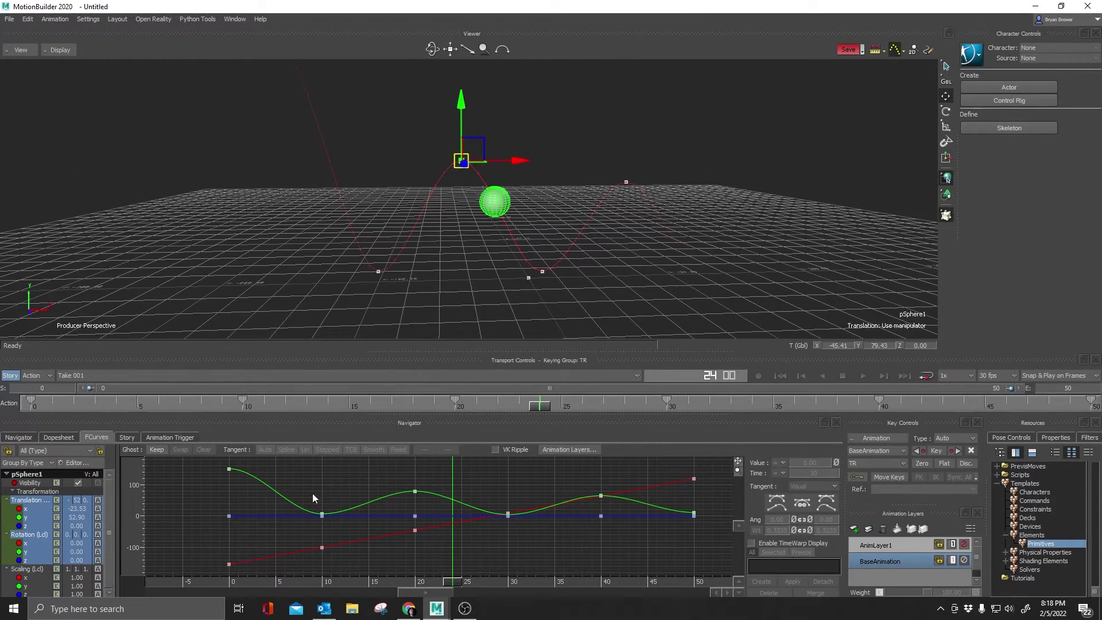
Step: Isolate the sphere's Y translation curve and select its ground-contact keys at frames 10, 30 and 50
click(29, 517)
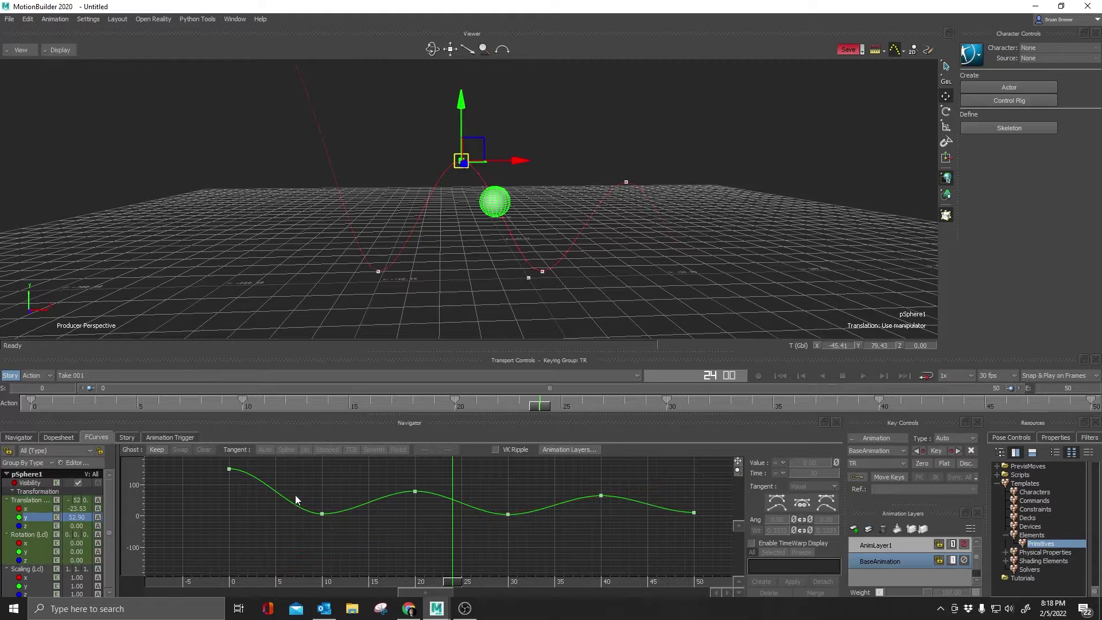
drag(296, 500, 429, 533)
shift+drag(568, 548, 495, 501)
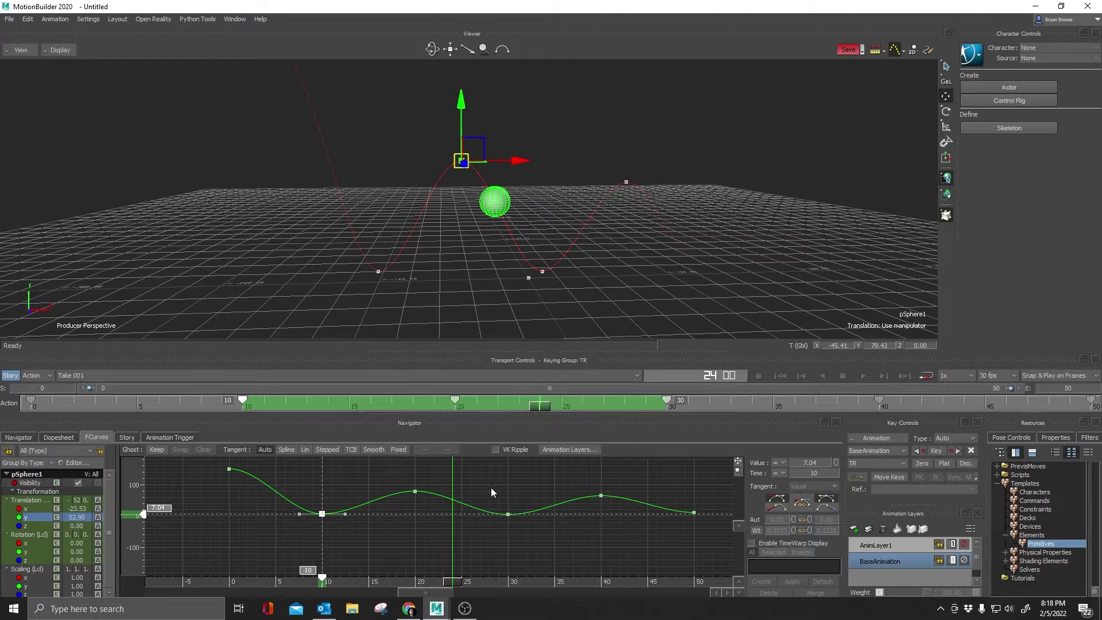
shift+click(508, 514)
shift+drag(713, 508, 658, 543)
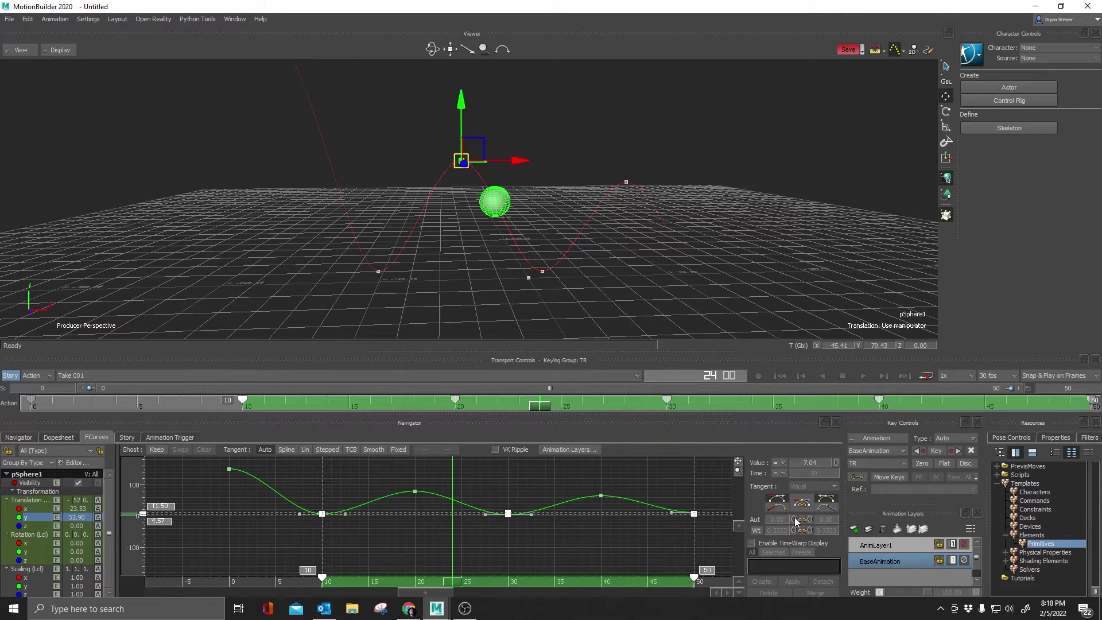
Step: Break the tangents of the selected ground-contact keys and angle both sides upward for sharp bounces
click(801, 507)
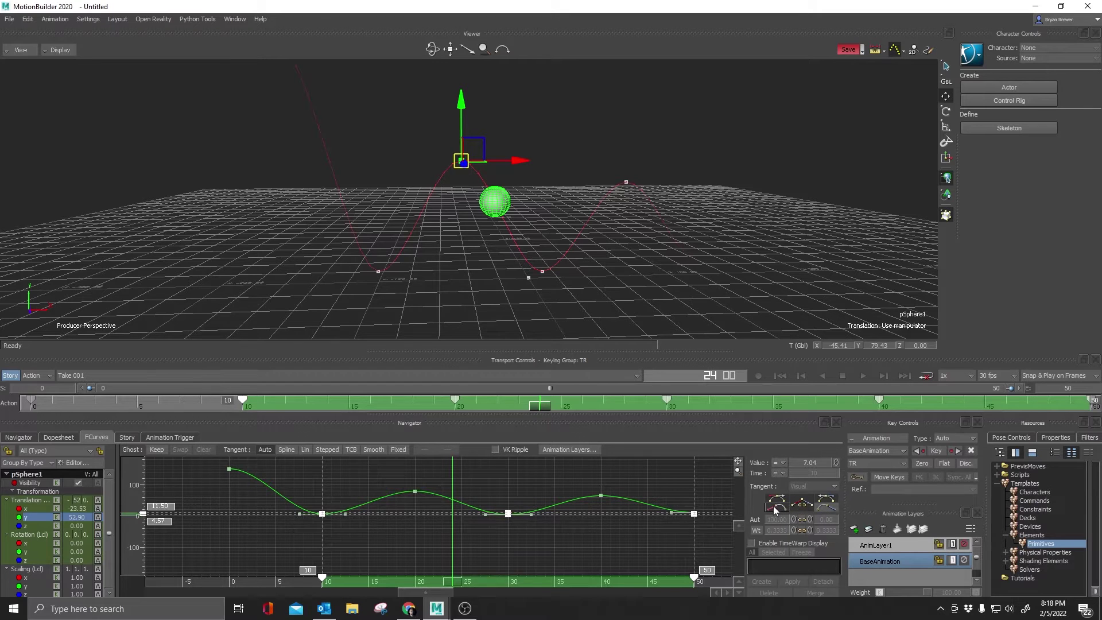
click(776, 506)
click(814, 508)
click(827, 505)
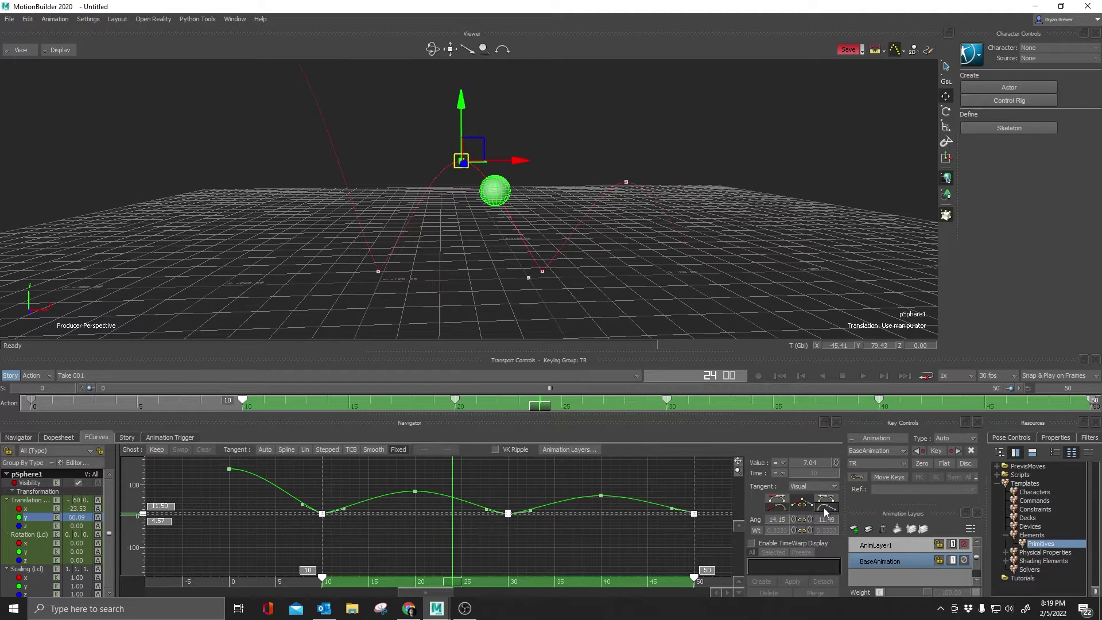
Step: Play back the animation to check the sphere's sharper ground contacts
mouse_move(574, 251)
alt+mouse_down()
mouse_move(591, 248)
mouse_move(581, 263)
alt+mouse_up()
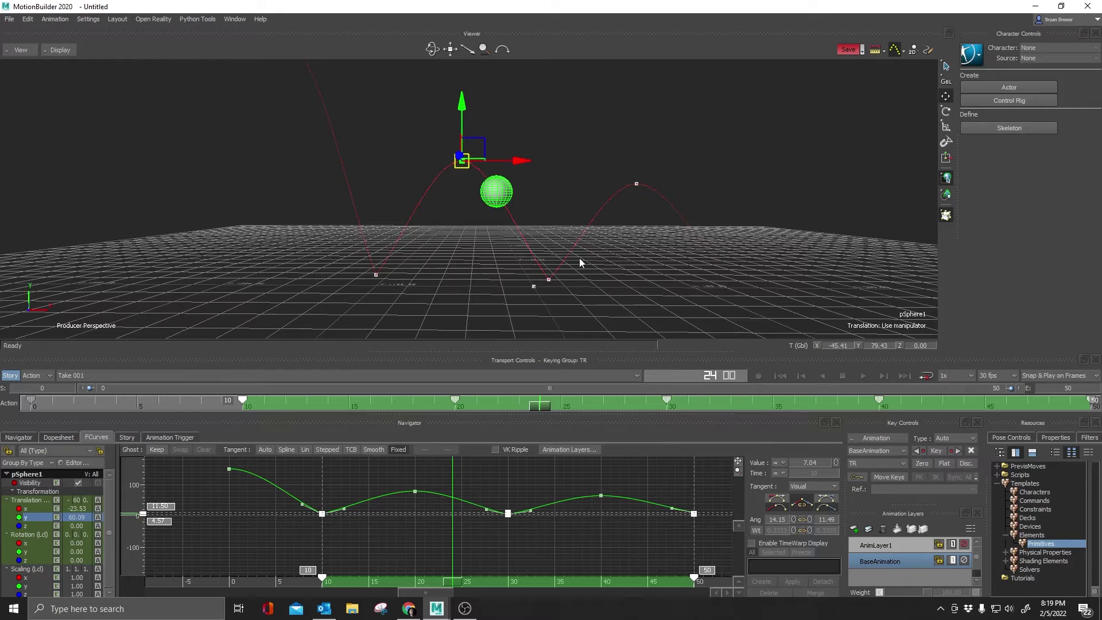
key(alt+v)
key(alt+v)
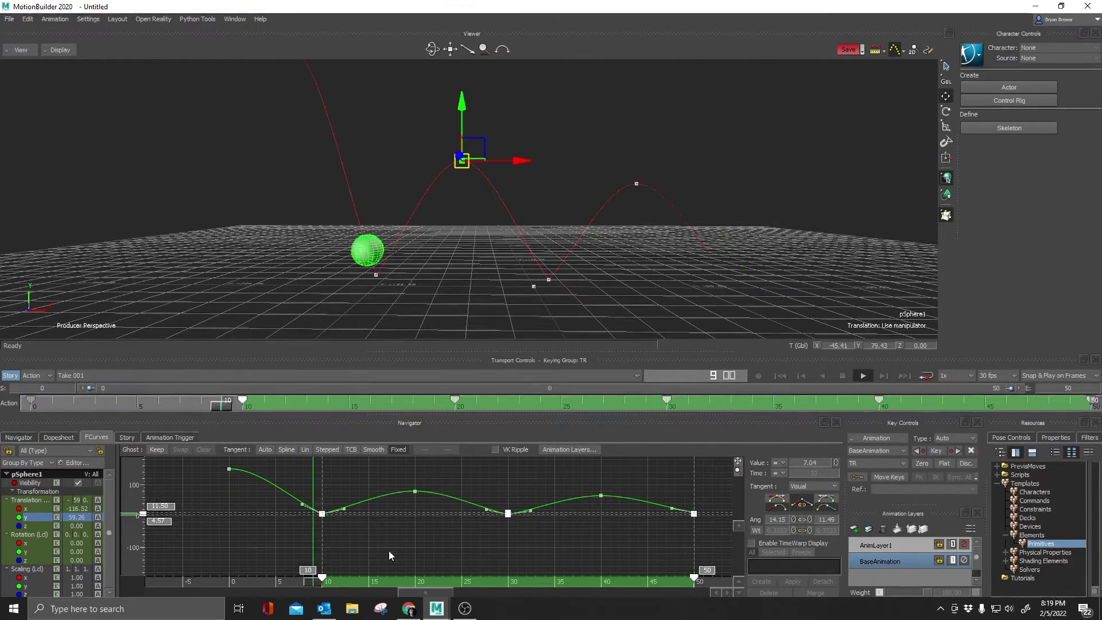
key(alt+v)
Step: Steepen the Y curve tangents at frames 30 and 10, with frame 10's angles at about 39.02 and 29.43
click(536, 520)
click(539, 507)
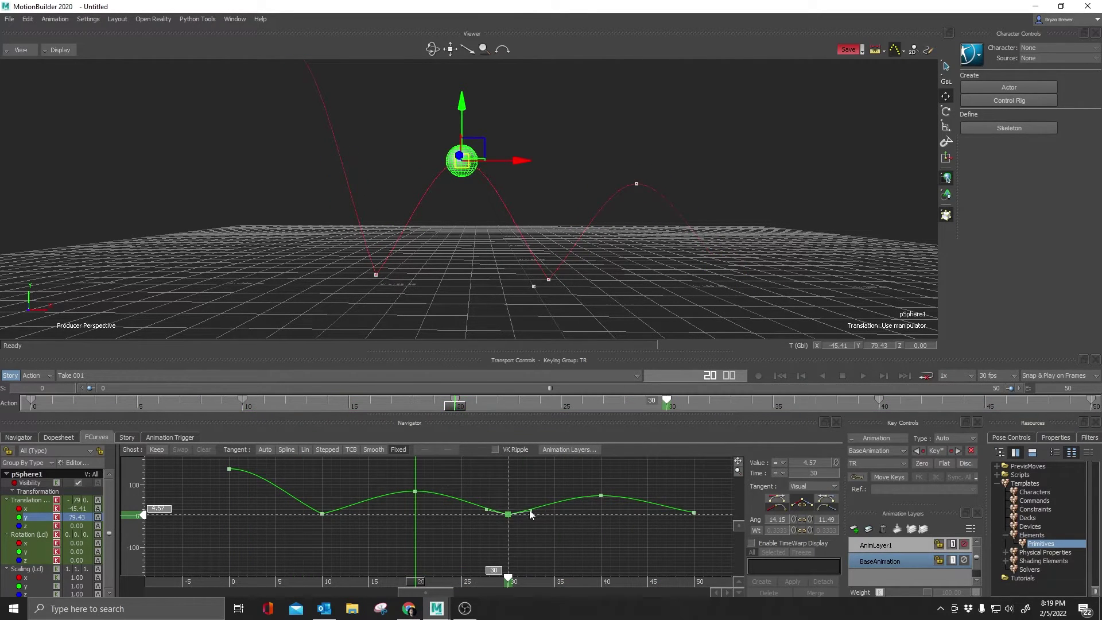
drag(529, 510, 491, 506)
drag(340, 490, 304, 499)
Step: Play back the animation to review the bounce arcs with the steeper tangents
key(space)
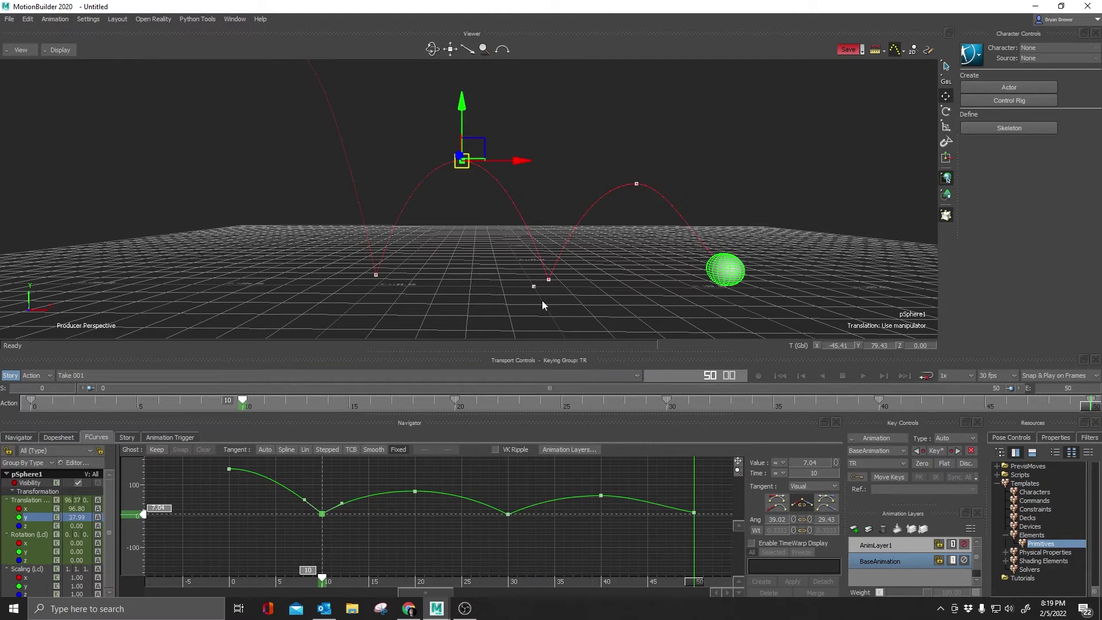
scroll(660, 238, down, 1)
key(space)
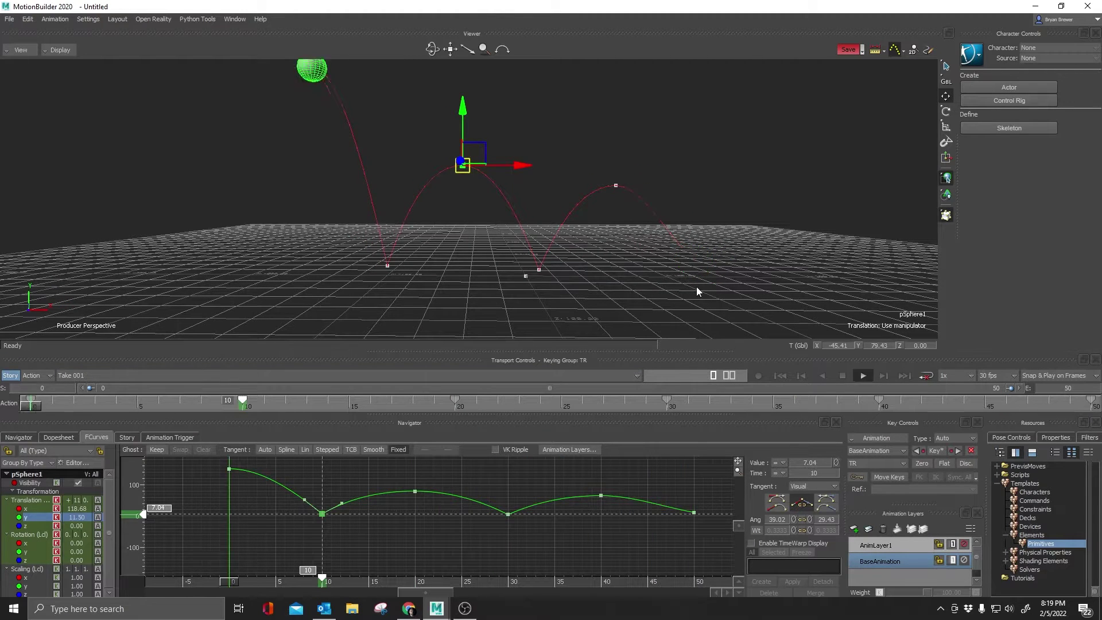
key(space)
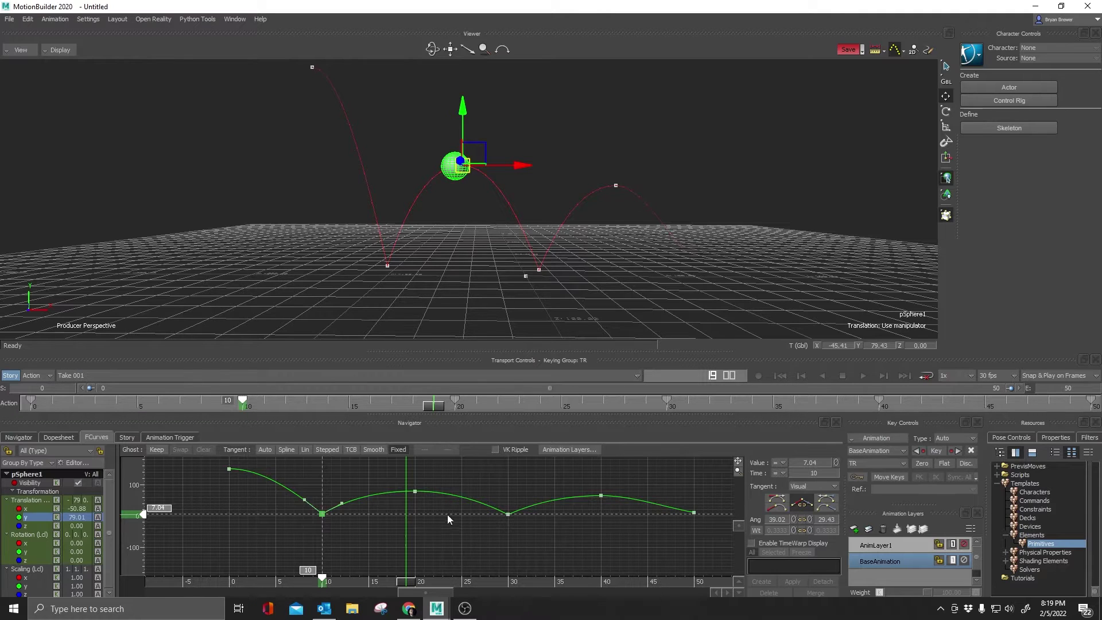
Step: Try lowering the sphere's frame 20 bounce peak to a Y height of about 36.49, and undo the change
click(413, 586)
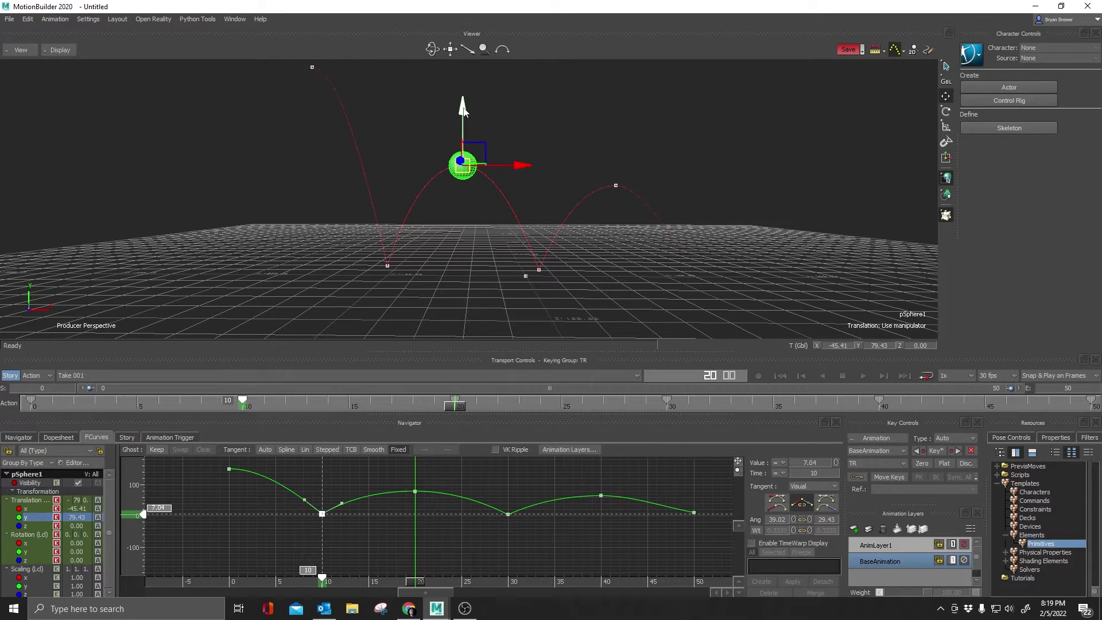
drag(464, 109, 466, 171)
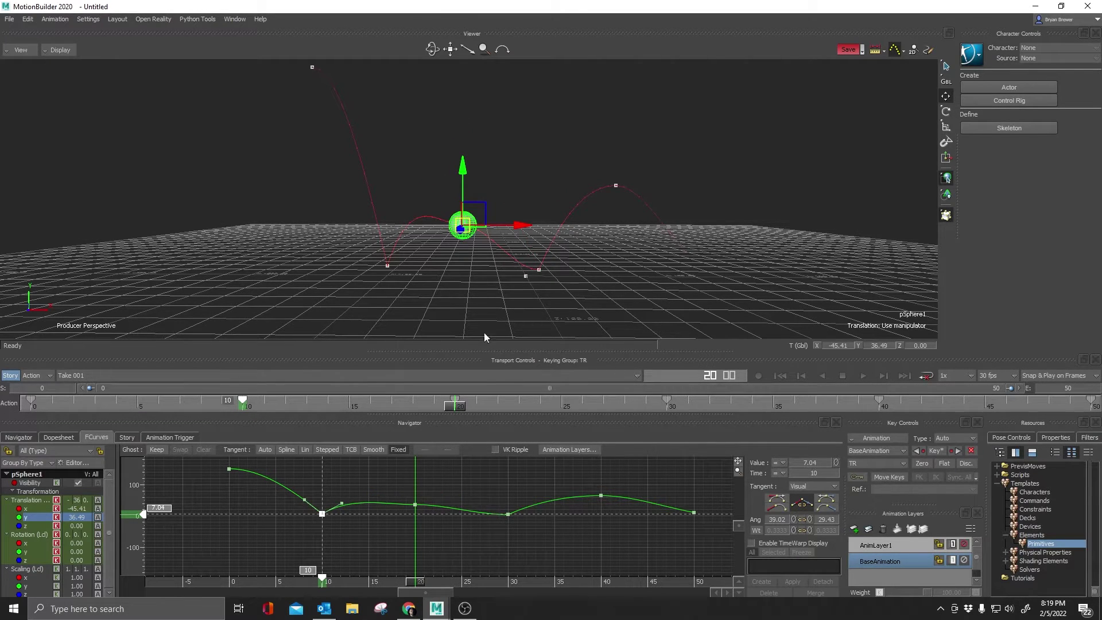
drag(516, 487, 471, 535)
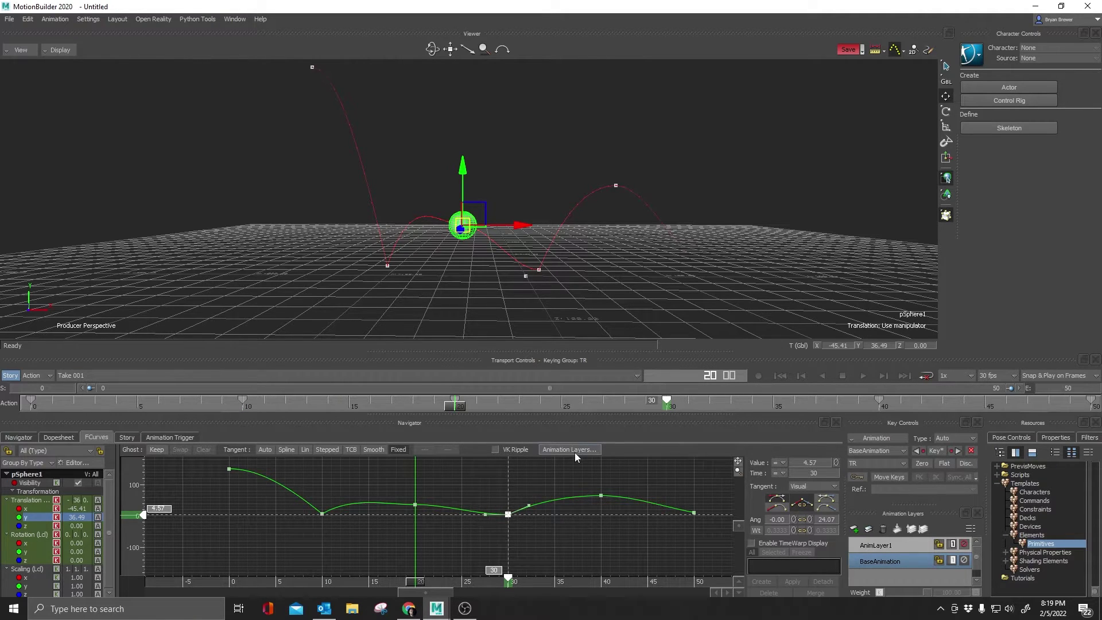
key(ctrl+z)
key(ctrl+z)
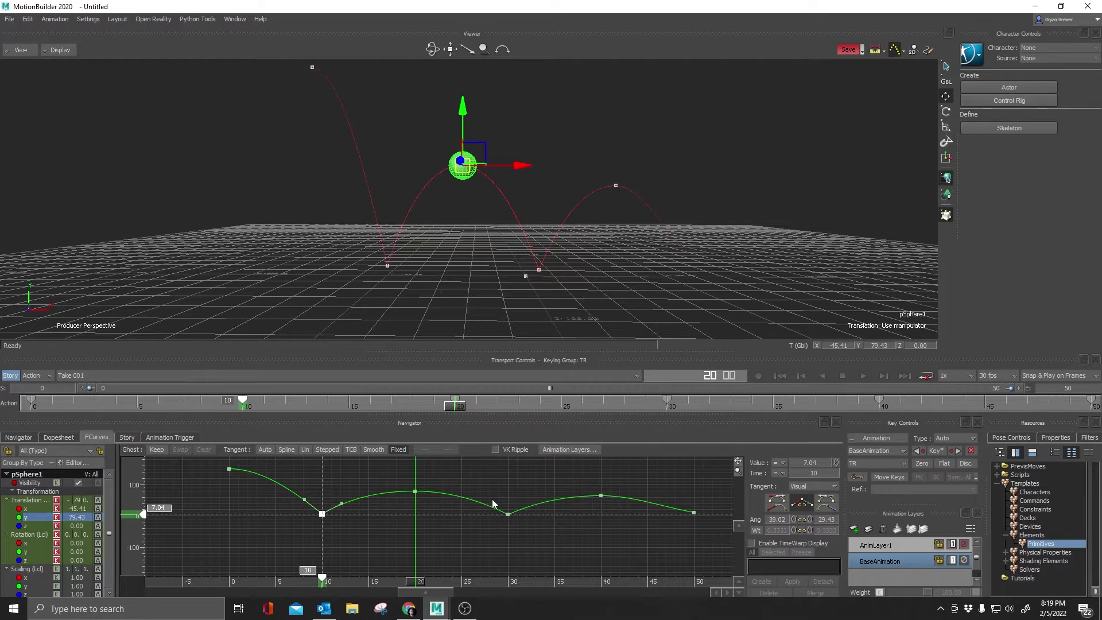
Step: Inspect the Y key's tangents at frame 30 and play back the animation to check the bounce arcs
drag(550, 541, 448, 453)
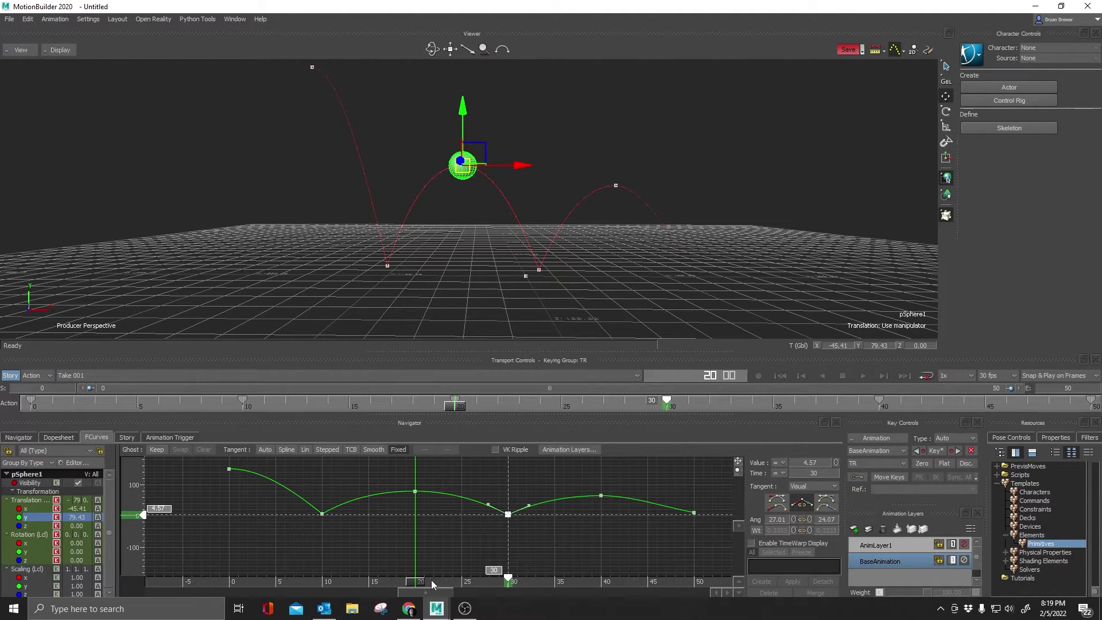
drag(368, 583, 347, 582)
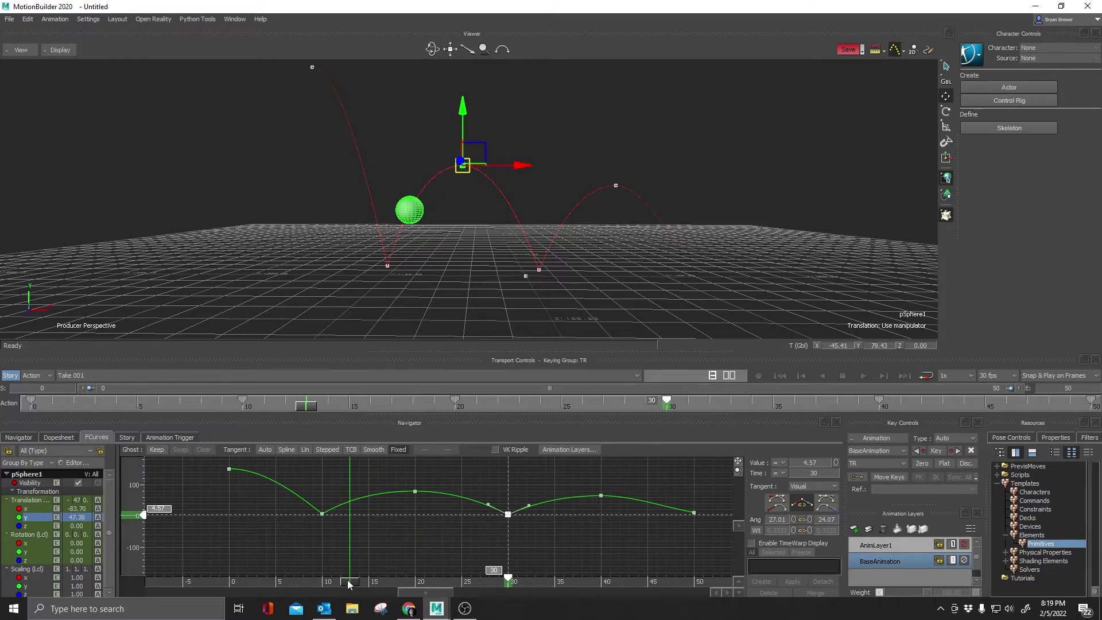
ctrl+shift+drag(481, 184, 484, 209)
key(space)
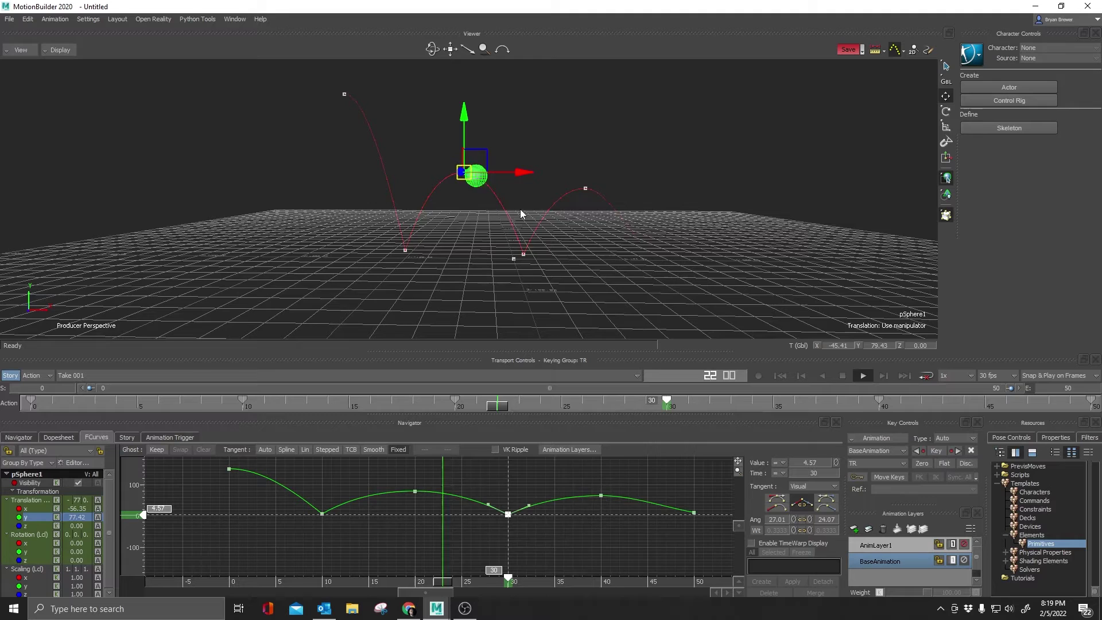
key(space)
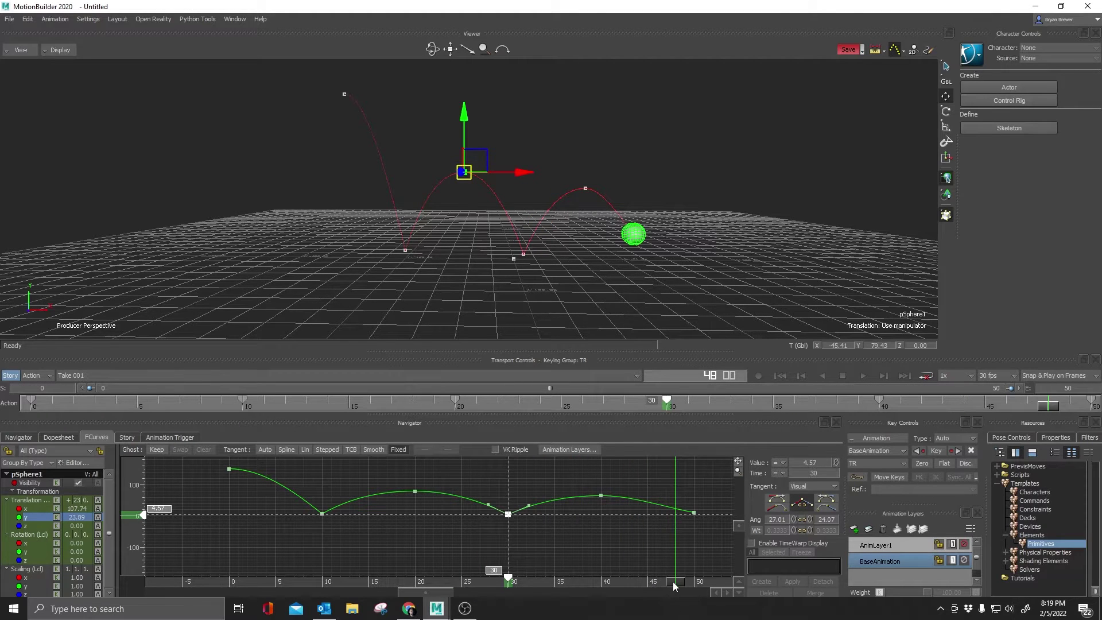
Step: Lower the final bounce's peak key on the trajectory to a Y height of about 47.42
drag(673, 584, 573, 583)
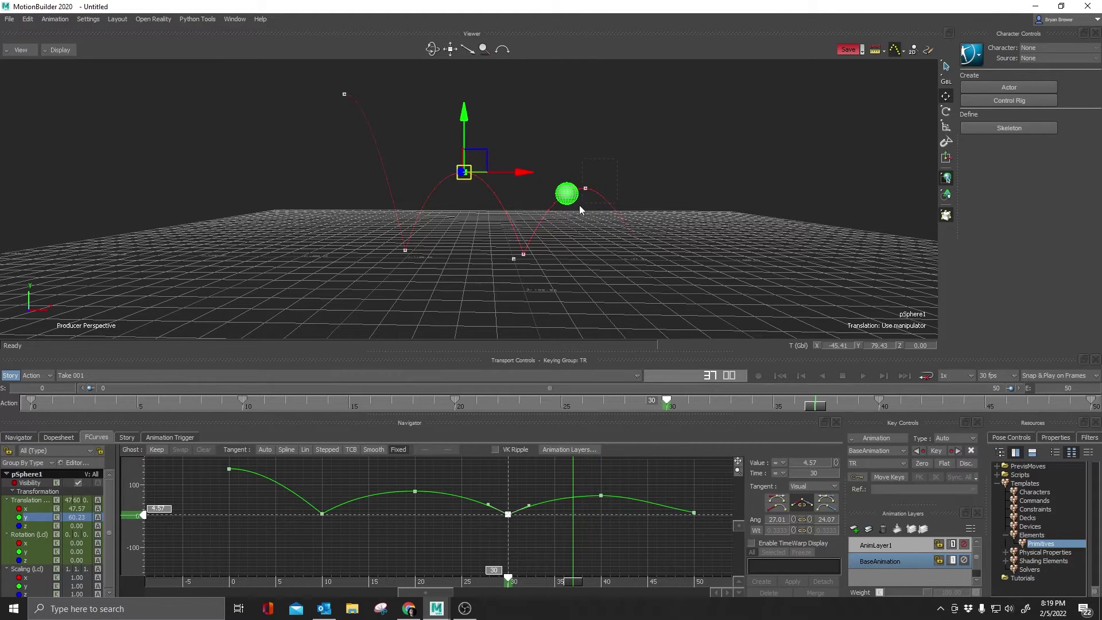
click(586, 188)
drag(587, 174, 587, 192)
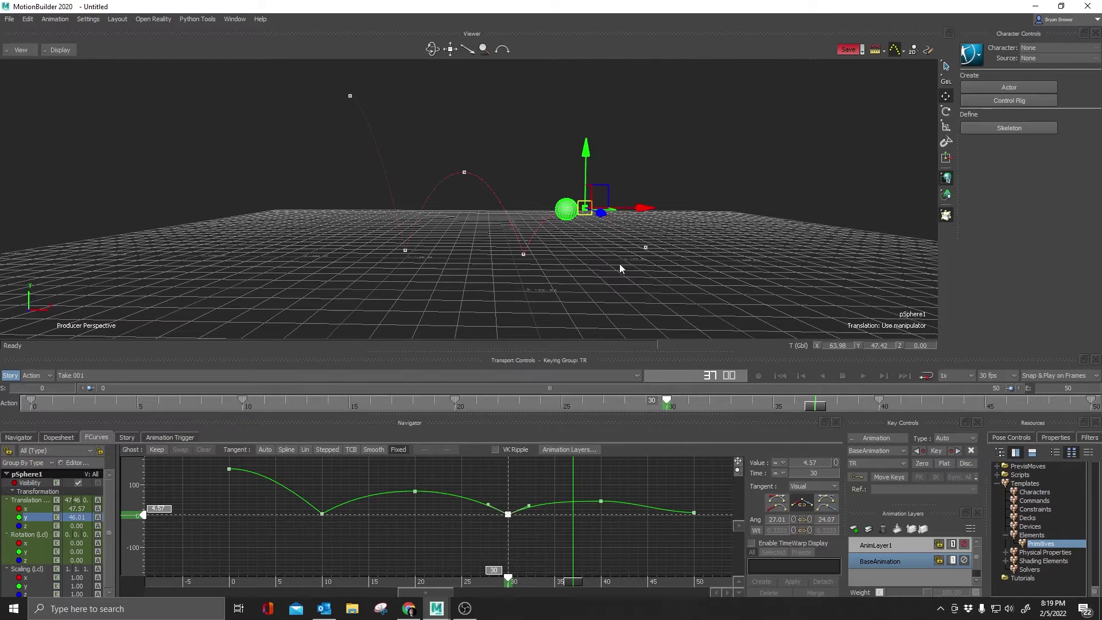
ctrl+shift+drag(619, 264, 602, 249)
key(space)
Step: Adjust the incoming tangent of the final Y key at frame 50, and shift its trajectory key back to about 103.61 in X
drag(707, 479, 673, 543)
click(778, 504)
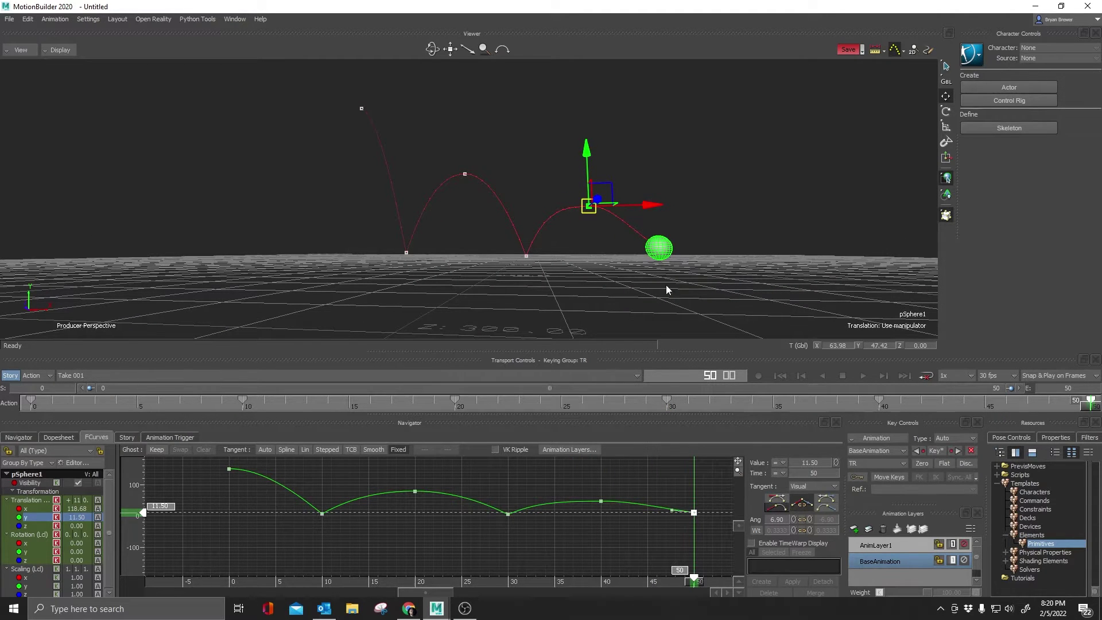
key(space)
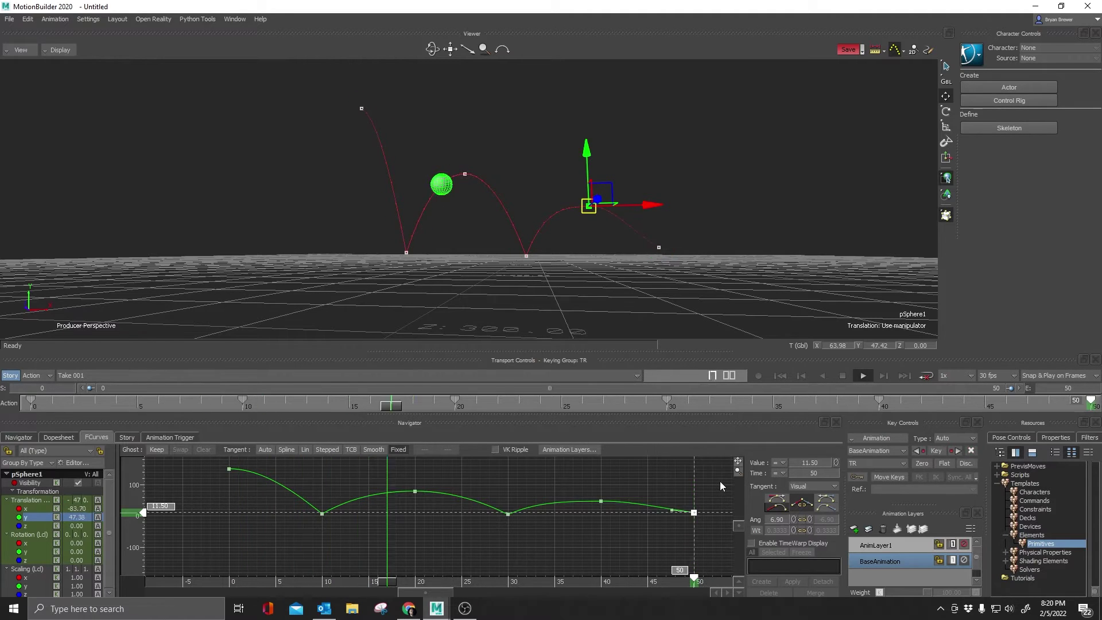
click(659, 247)
mouse_move(726, 249)
mouse_down()
mouse_move(691, 256)
mouse_move(710, 250)
mouse_up()
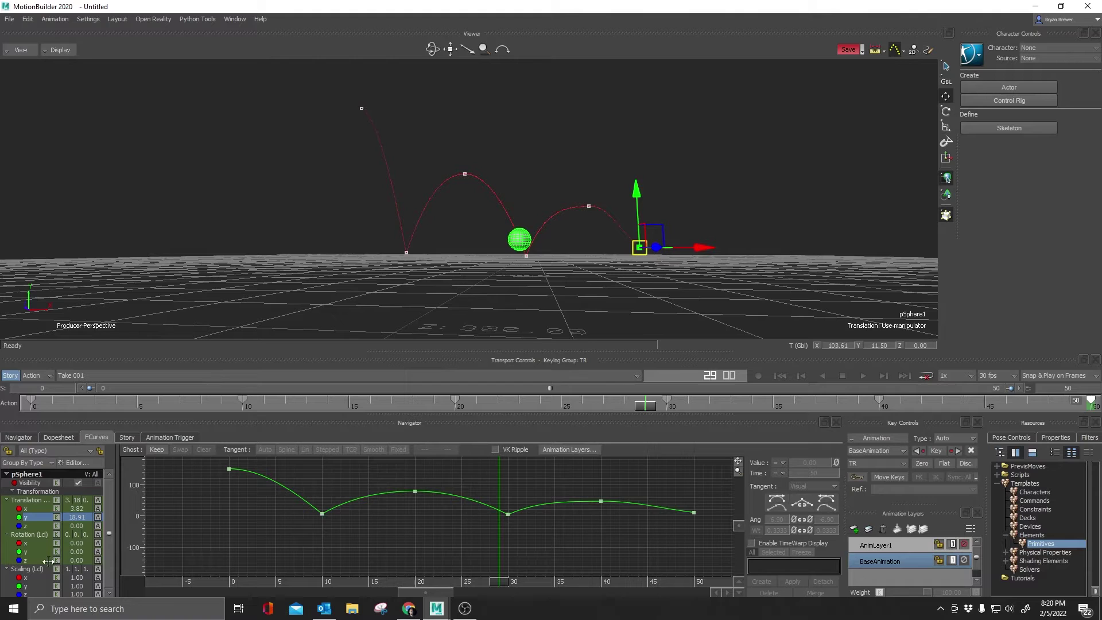
Step: Isolate the sphere's X translation curve and delete its intermediate keys at frames 10, 20, 30 and 40
click(29, 500)
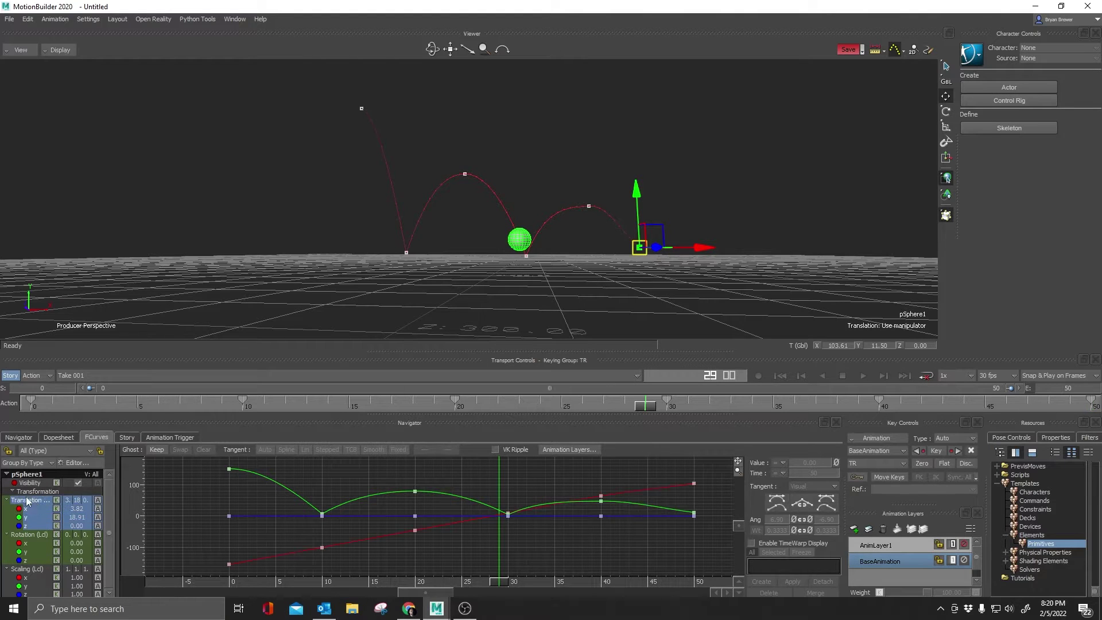
click(26, 509)
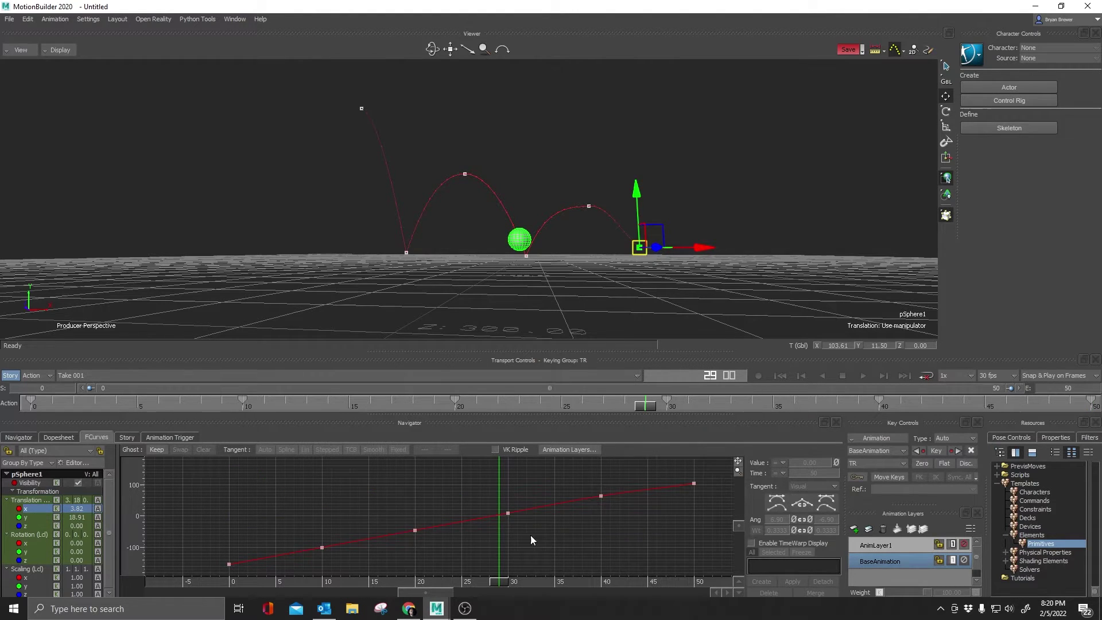
drag(619, 474, 301, 559)
key(Delete)
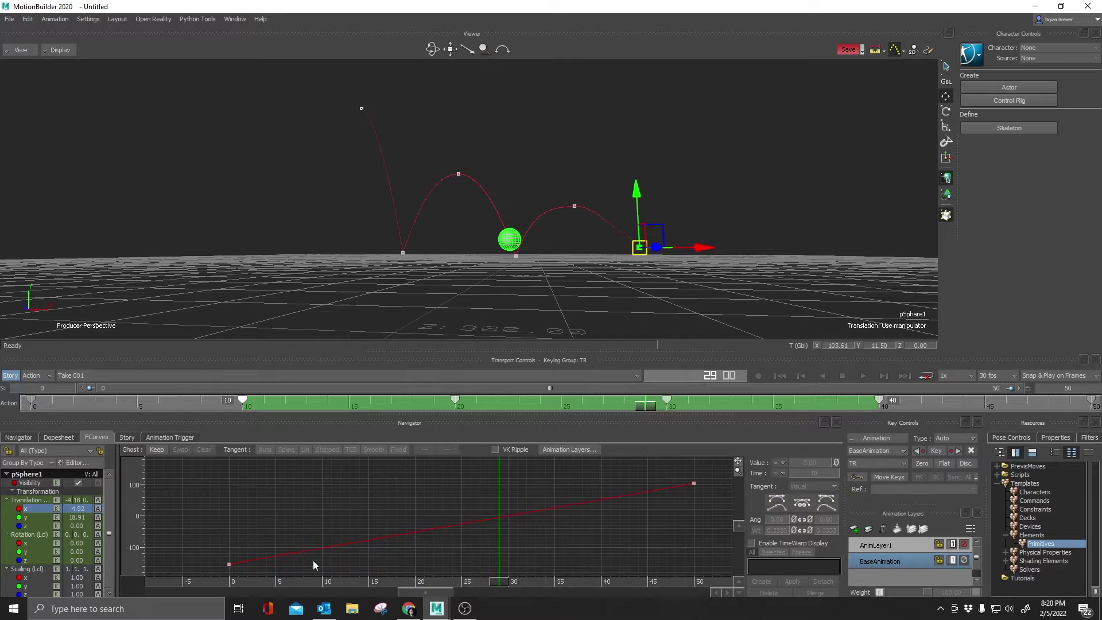
Step: Display all translation curves and move the frame 30 ground-contact trajectory key sideways to about 45.11 in Z
click(27, 501)
ctrl+shift+drag(624, 220, 629, 229)
mouse_move(498, 584)
mouse_down()
mouse_move(418, 584)
mouse_move(508, 583)
mouse_up()
ctrl+shift+drag(562, 330, 526, 205)
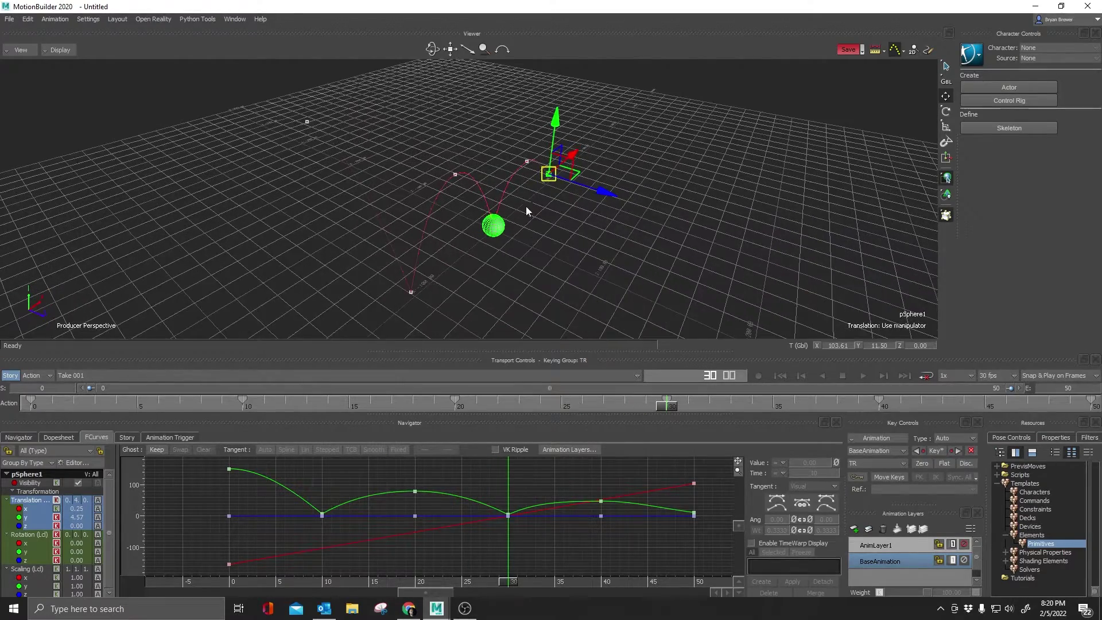
drag(507, 583, 396, 582)
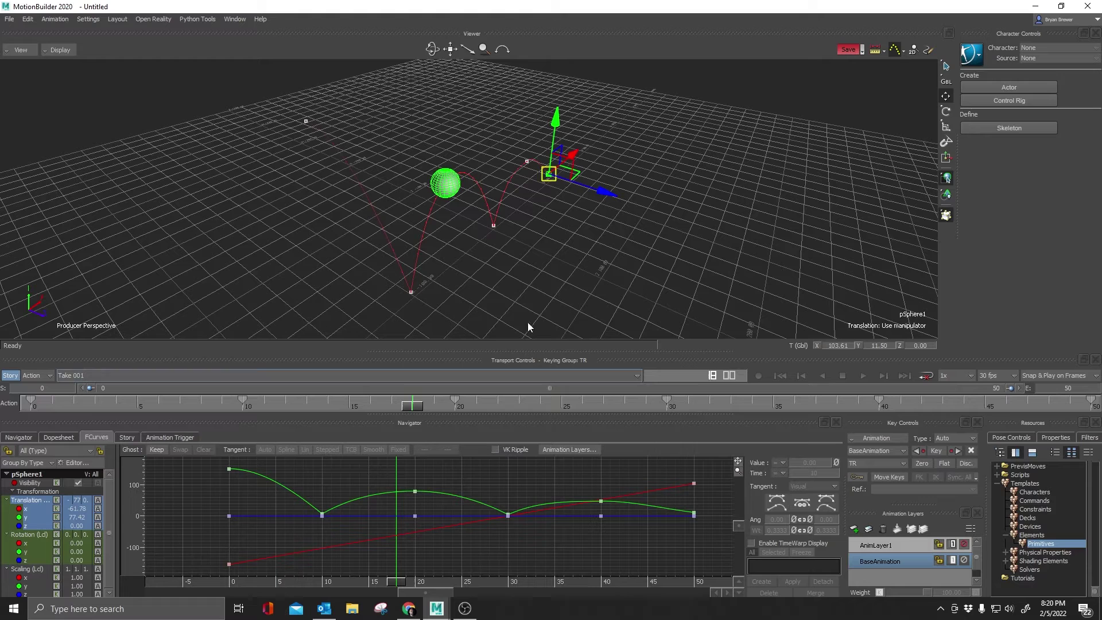
drag(546, 251, 597, 273)
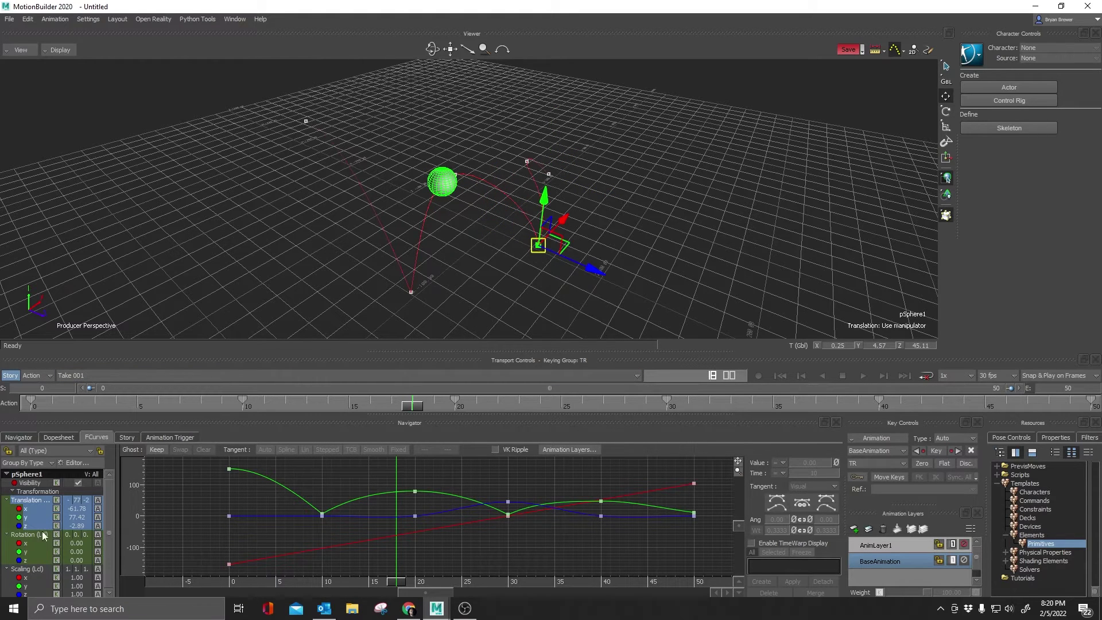
Step: Check the X translation curve and move the frame 10 ground-contact trajectory key to about -25.88 in Z
click(25, 509)
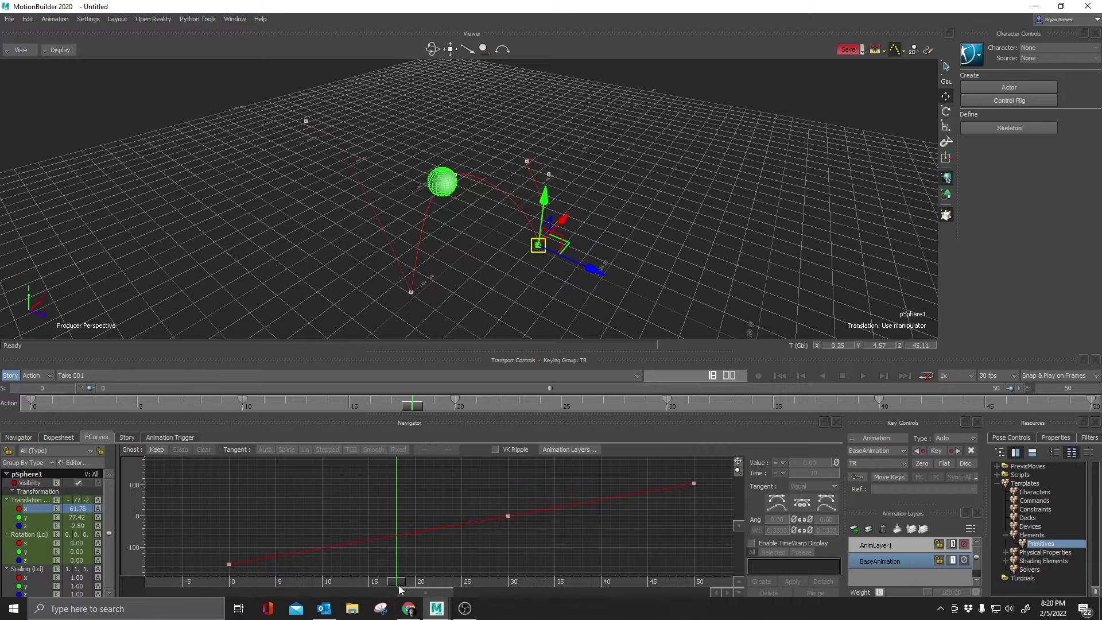
mouse_move(398, 583)
mouse_down()
mouse_move(300, 582)
mouse_move(391, 568)
mouse_up()
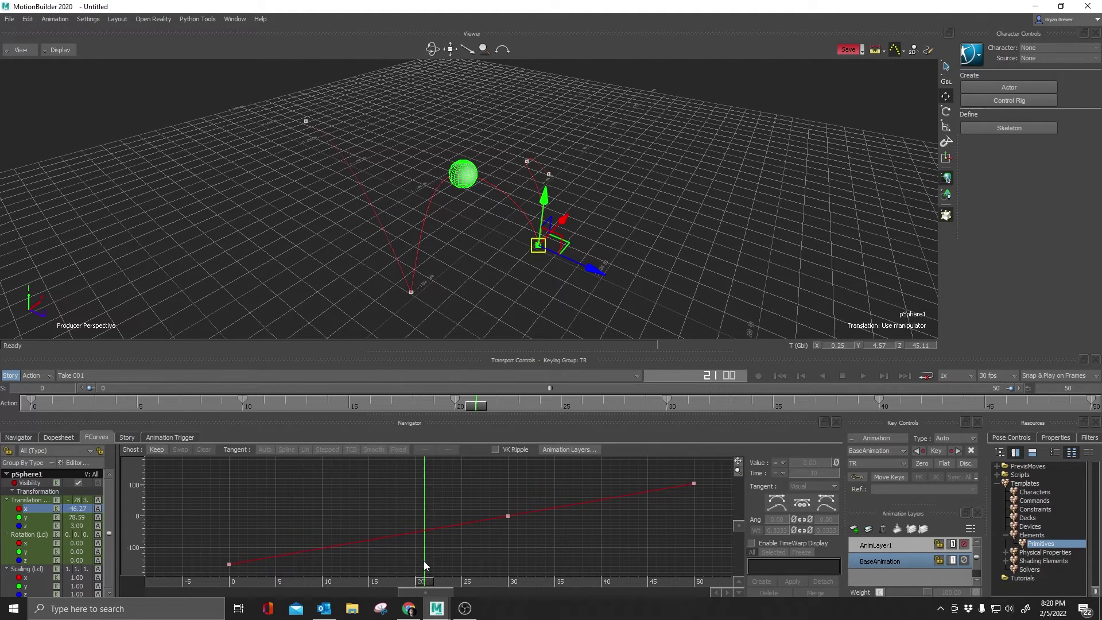
drag(424, 567, 397, 579)
click(410, 293)
drag(454, 317, 423, 311)
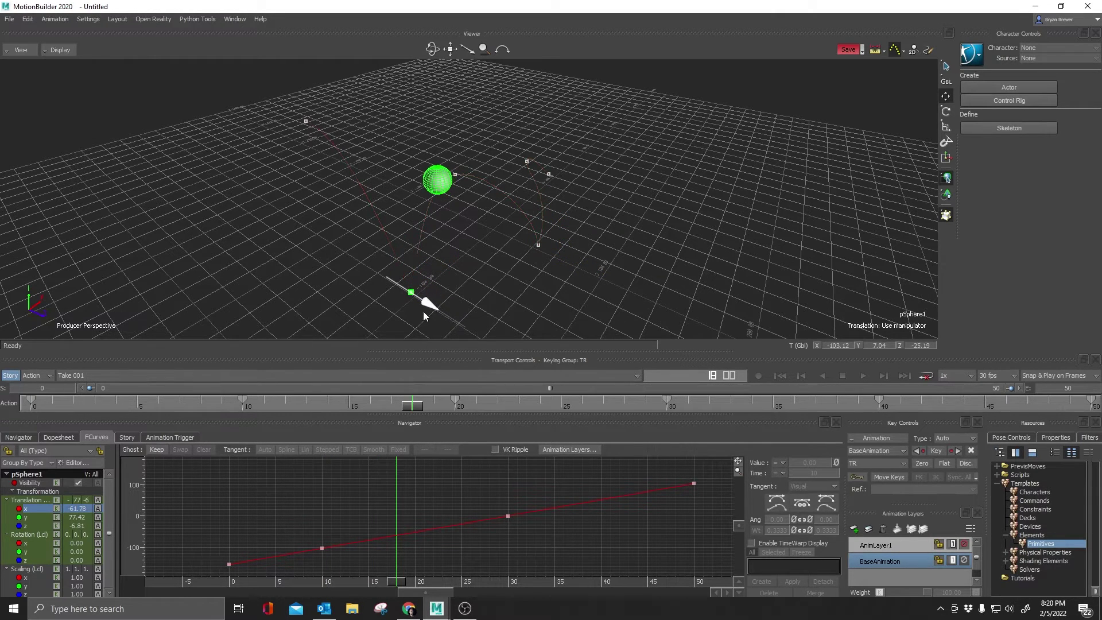
alt+drag(488, 327, 462, 270)
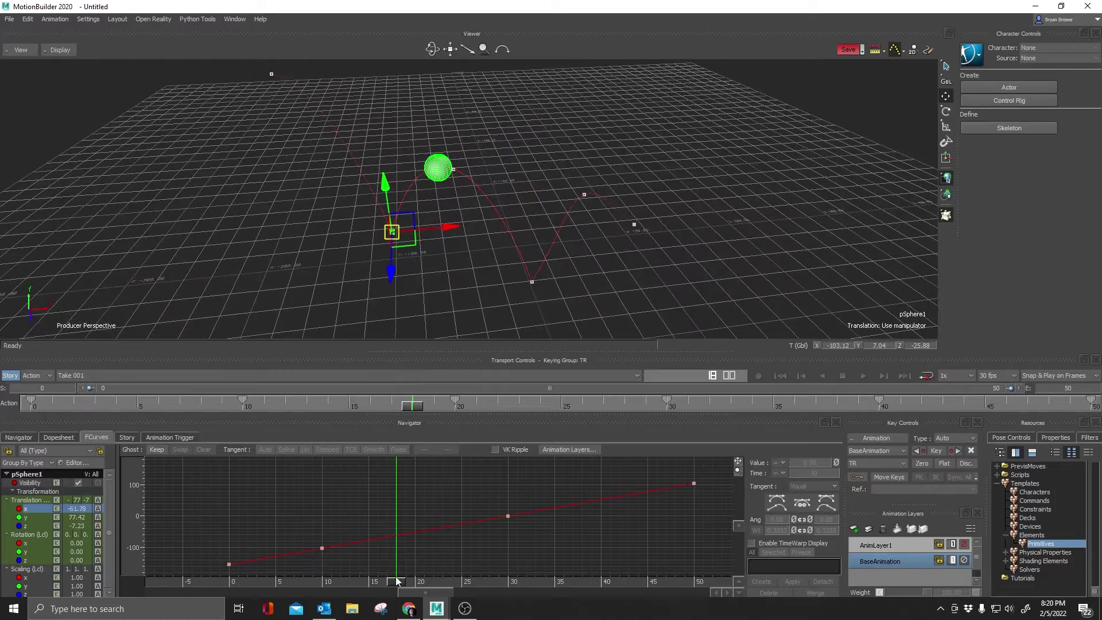
Step: Play back the animation from a lower viewing angle to review the sphere's zigzagging bounce path
drag(401, 580, 248, 584)
key(ctrl+space)
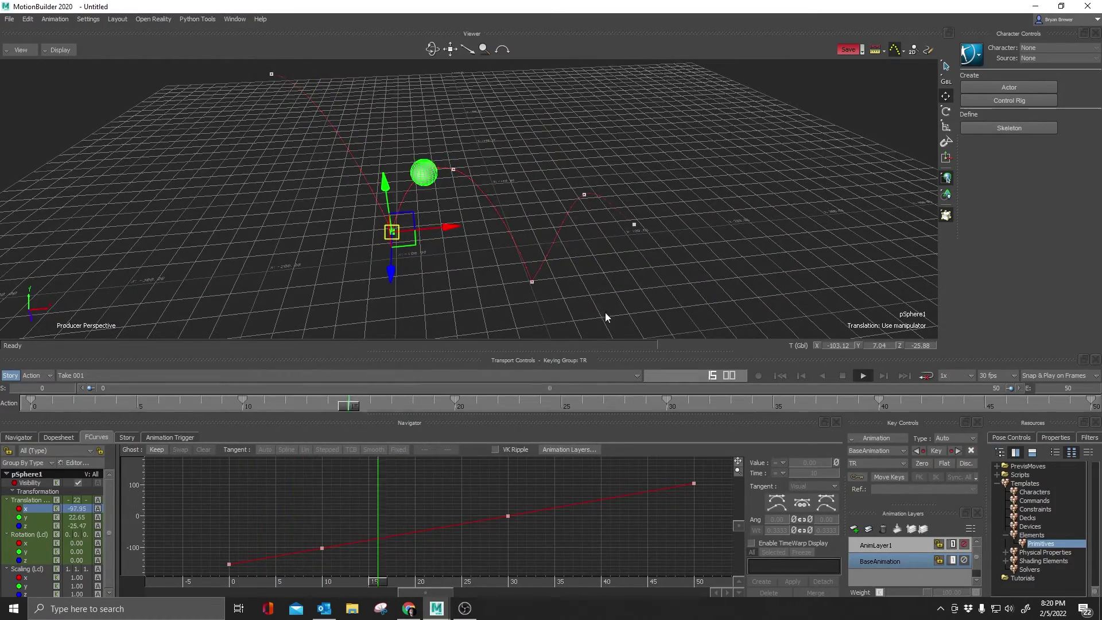
ctrl+shift+drag(605, 309, 537, 293)
key(ctrl+space)
key(space)
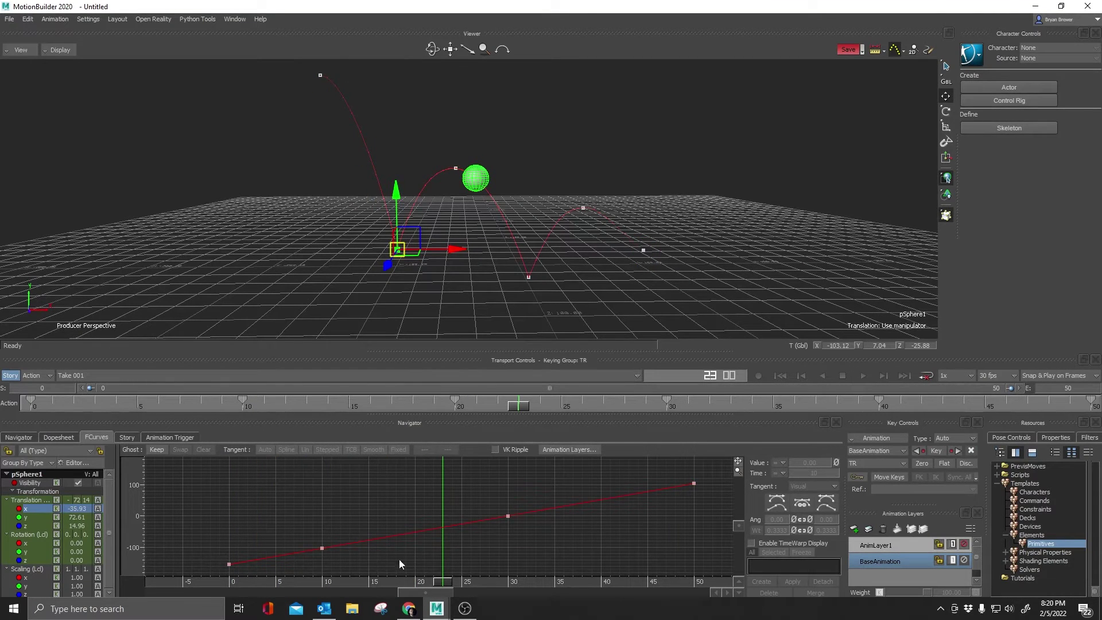
Step: Examine the Y translation curve's tangents at frames 30 and 10 against the trajectory in the viewer
click(29, 518)
ctrl+drag(544, 525, 523, 474)
drag(547, 480, 480, 548)
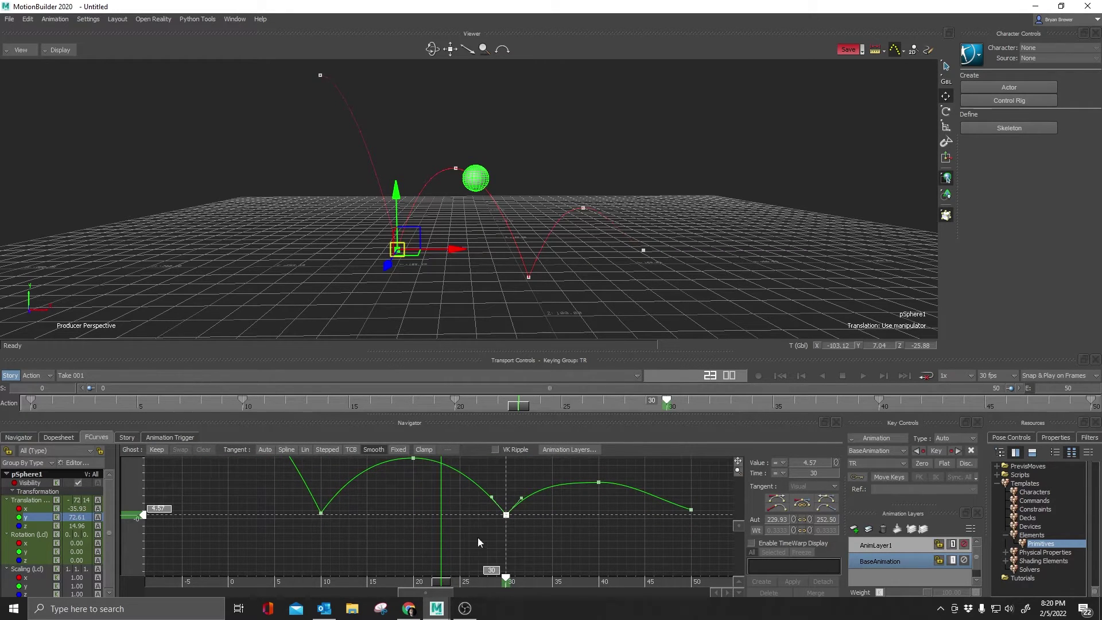
drag(333, 529, 289, 496)
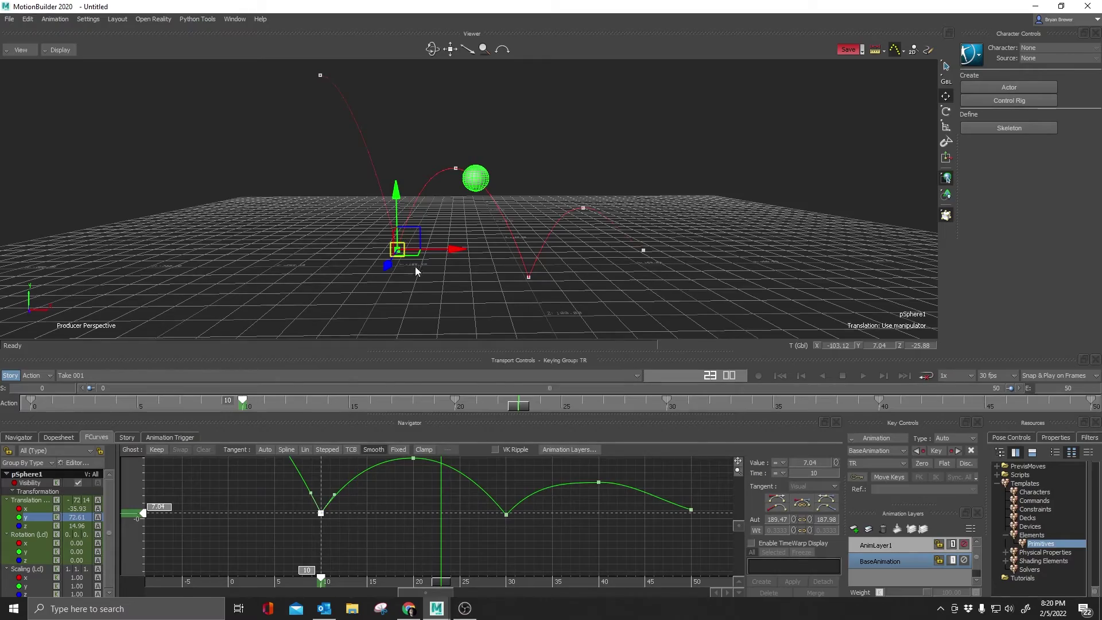
ctrl+shift+drag(415, 266, 504, 278)
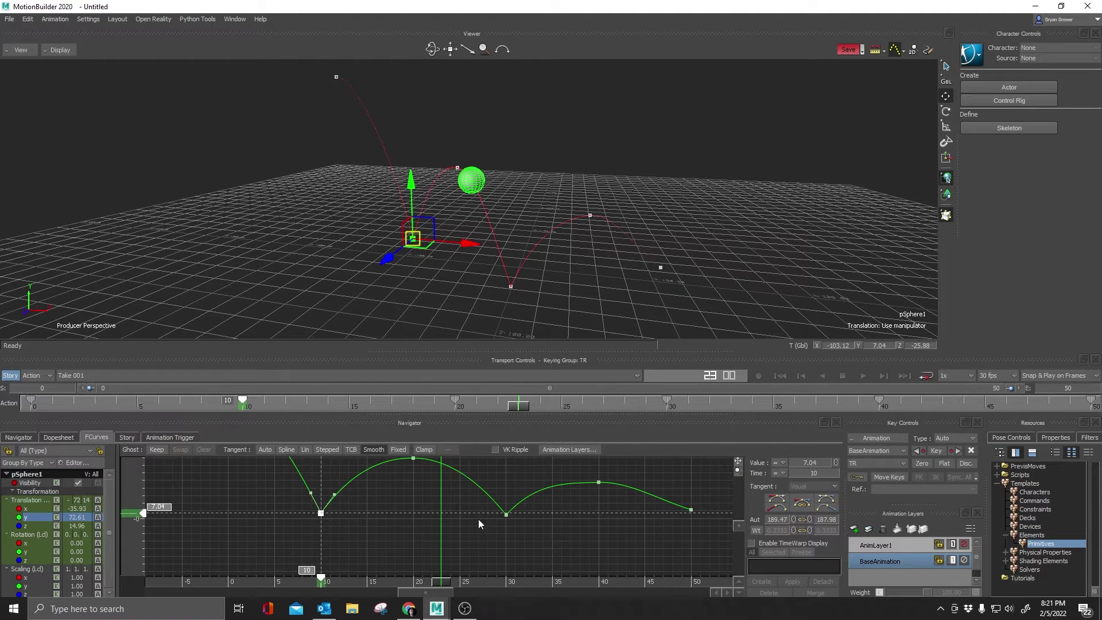
mouse_move(437, 608)
mouse_move(530, 291)
alt+mouse_down()
mouse_move(502, 286)
mouse_move(513, 301)
alt+mouse_up()
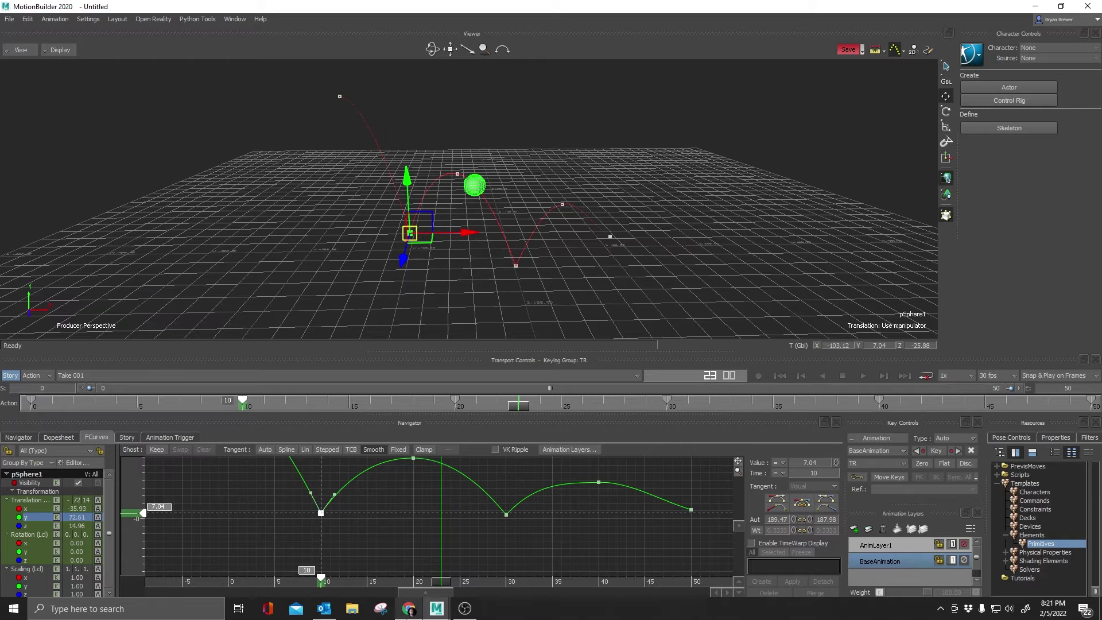
Step: Switch to the MotionBuilder window with DoubleCross_MOCAP.fbx and key the money prop at frame 719 on AnimLayer1
mouse_move(427, 613)
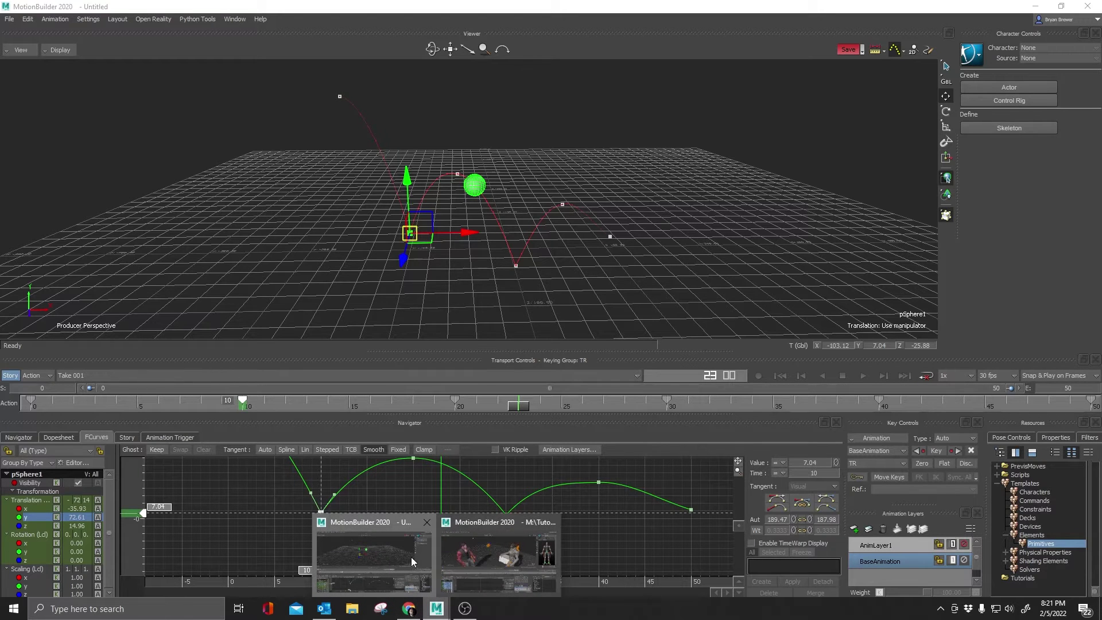
click(477, 531)
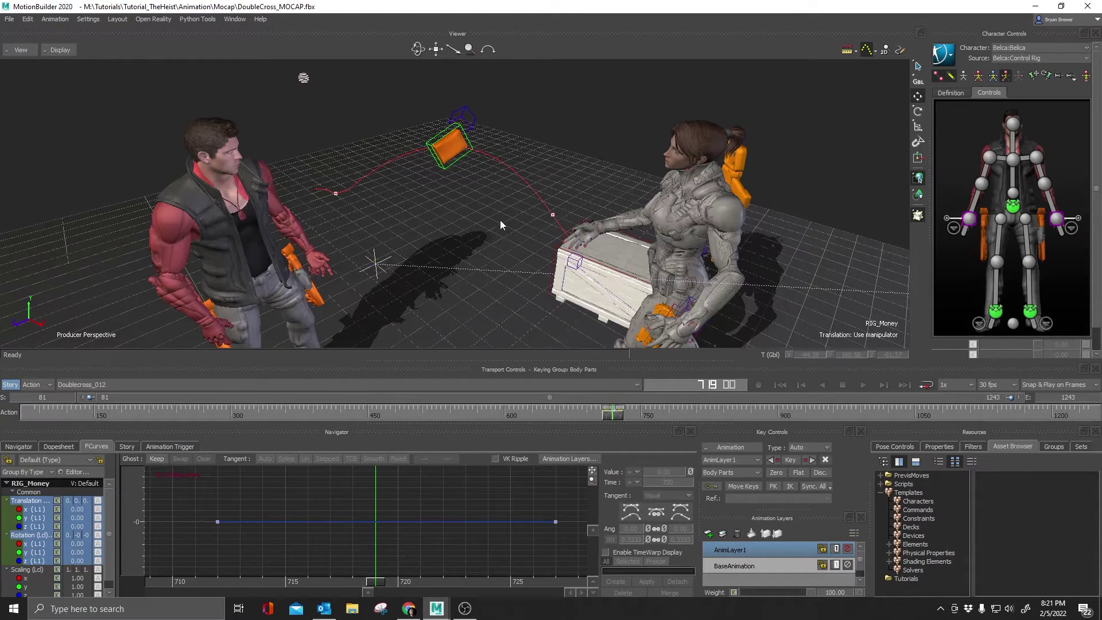
ctrl+shift+drag(500, 219, 534, 218)
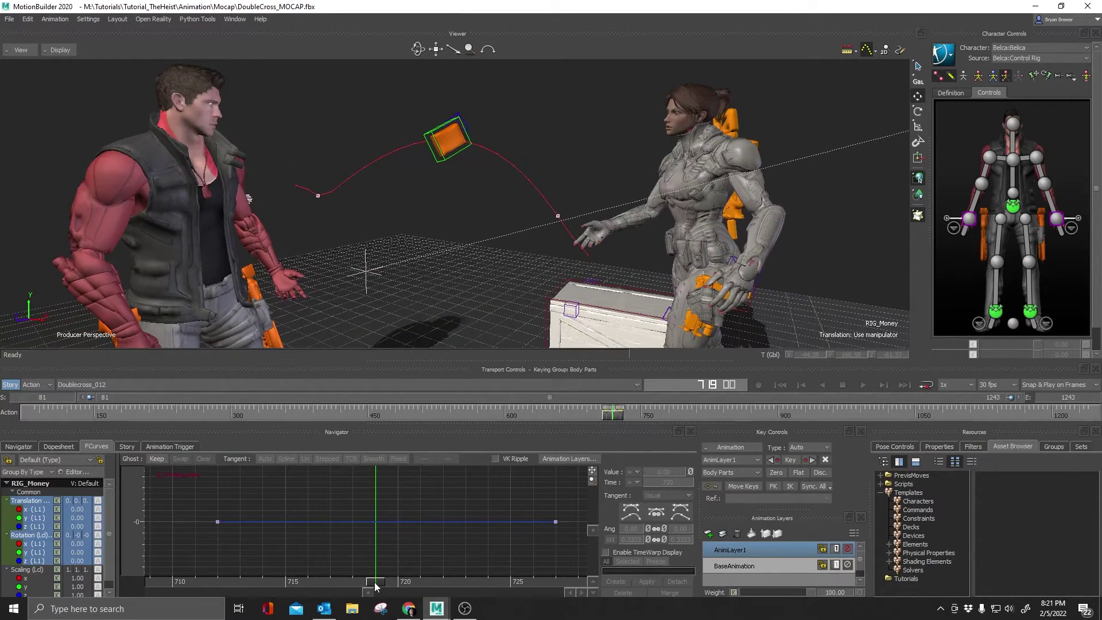
mouse_move(376, 585)
mouse_down()
mouse_move(164, 553)
mouse_move(251, 574)
mouse_move(470, 581)
mouse_move(386, 585)
mouse_up()
key(k)
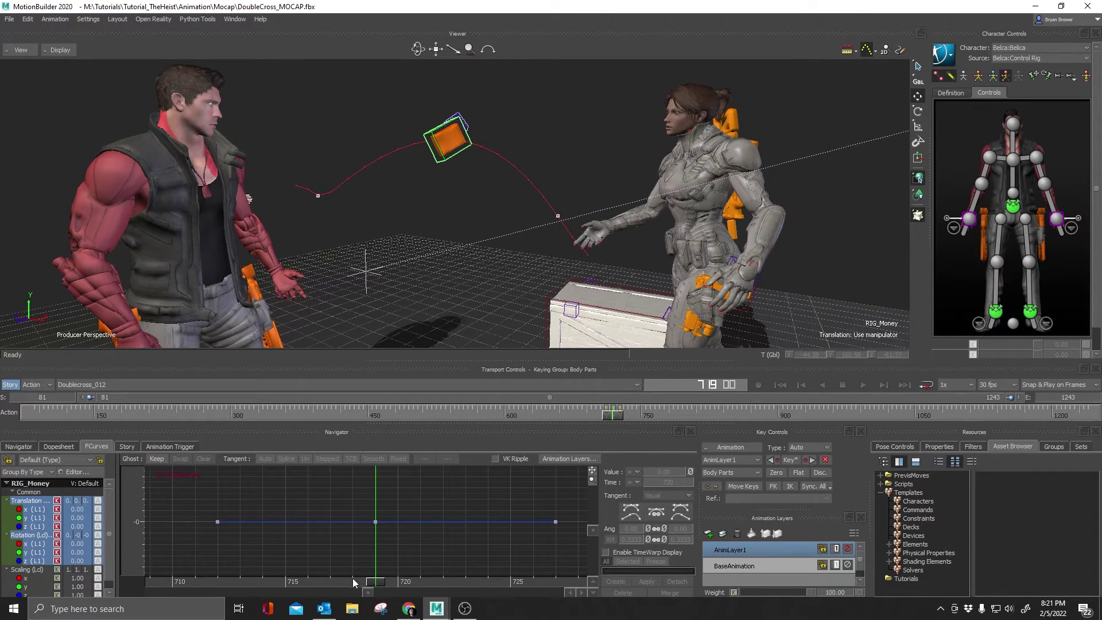
Step: Raise the money prop's mid-air trajectory key at frame 719 to about 191.10 in Y, and scrub through the throw
drag(375, 582, 442, 582)
click(448, 139)
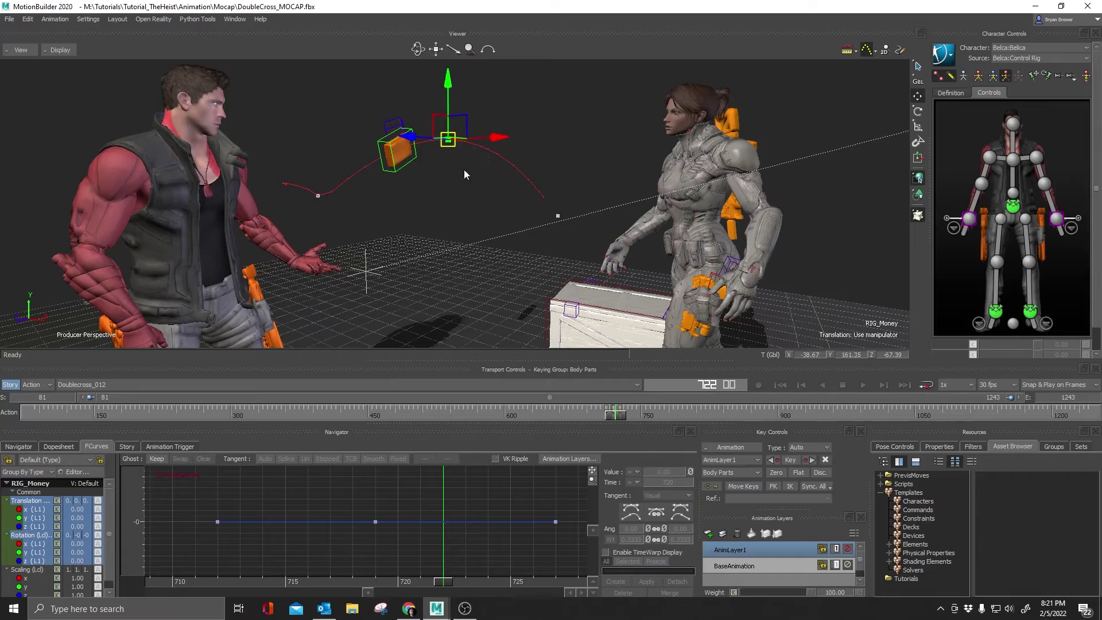
mouse_move(464, 170)
alt+mouse_down()
mouse_move(497, 198)
mouse_move(495, 238)
mouse_move(467, 161)
alt+mouse_up()
drag(455, 72, 455, 90)
ctrl+shift+drag(540, 232, 471, 229)
drag(450, 584, 380, 610)
drag(451, 111, 442, 35)
ctrl+shift+drag(473, 122, 538, 191)
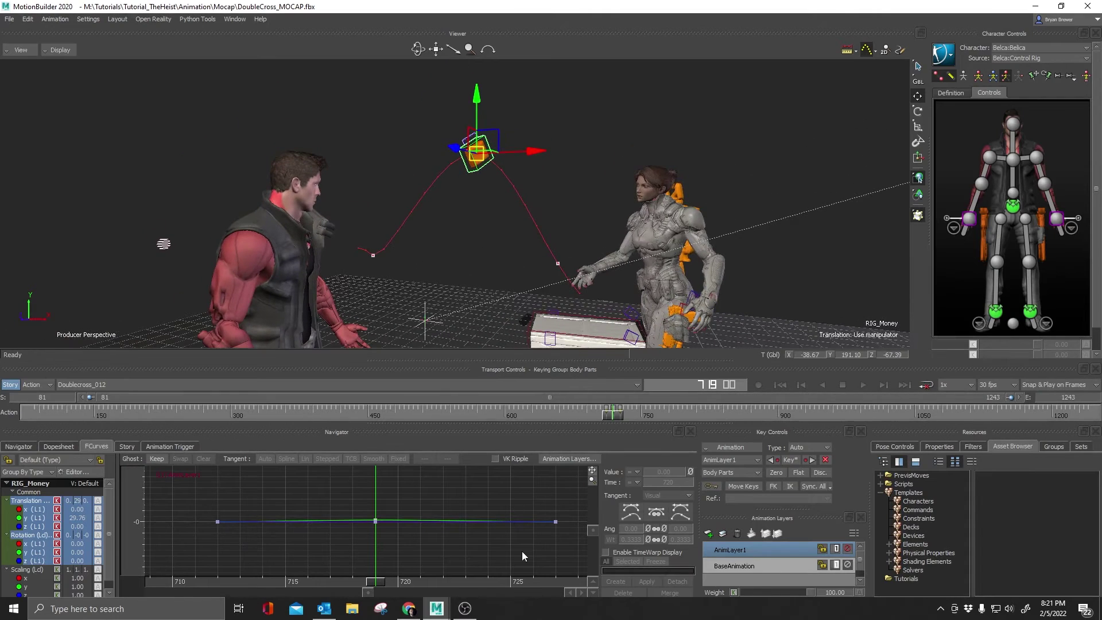
drag(382, 586, 450, 552)
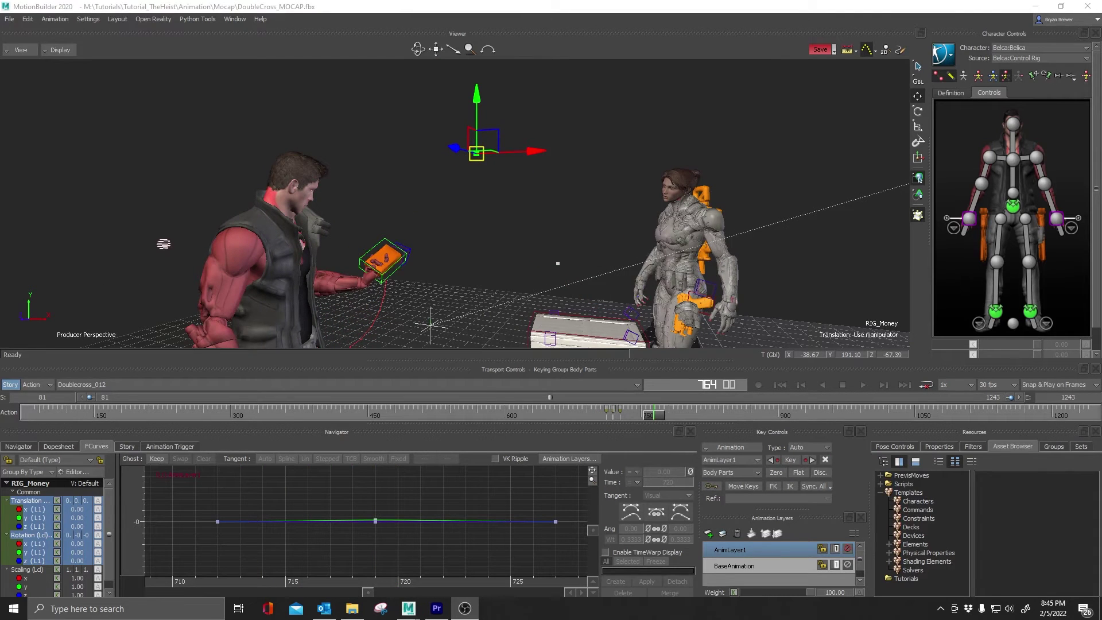